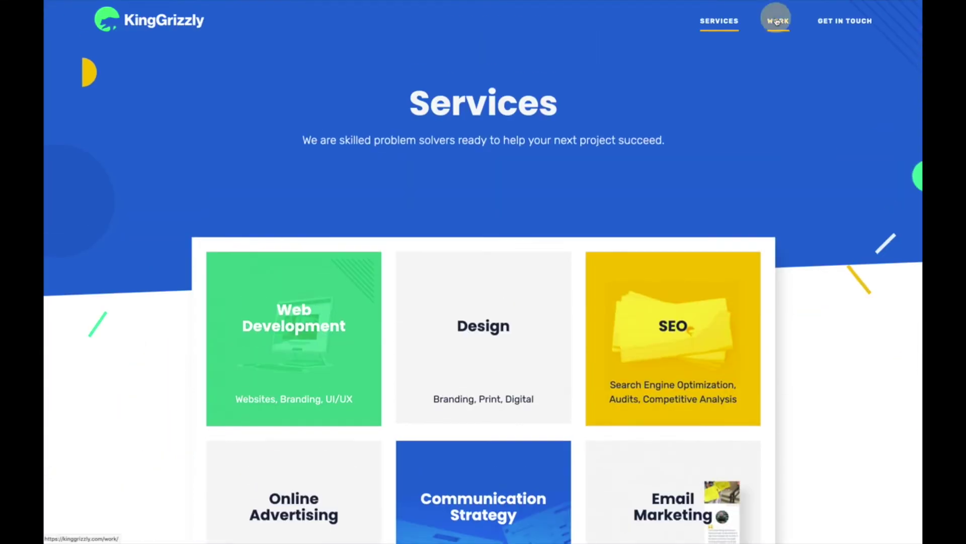
Open the KingGrizzly Work page and examine the layout of its alternating project case studies
left_click(778, 21)
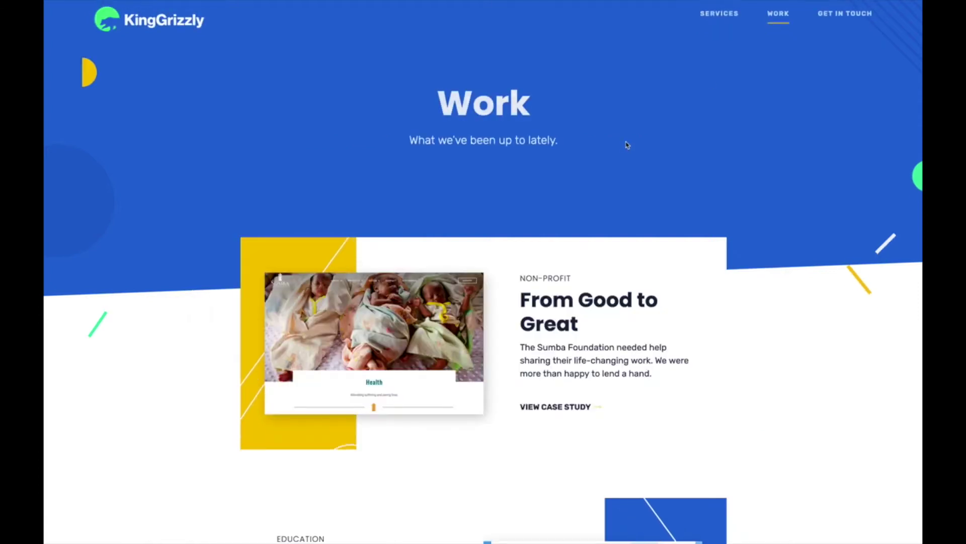
scroll(627, 144, "down", 2)
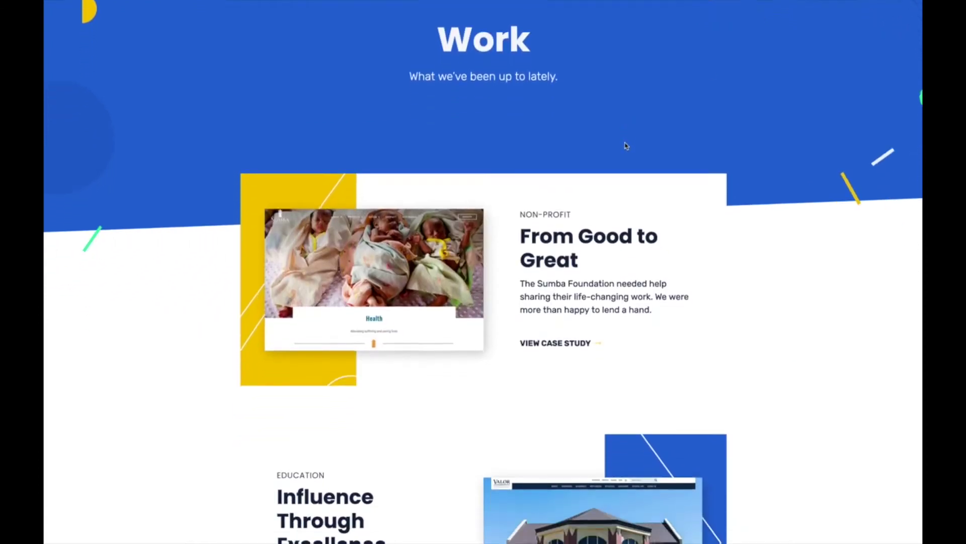
scroll(626, 144, "down", 2)
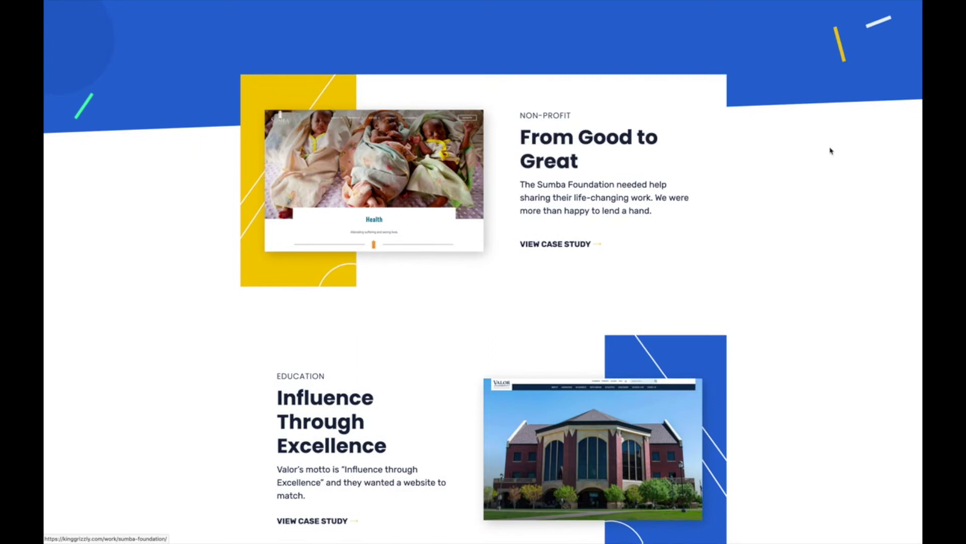
scroll(917, 151, "down", 6)
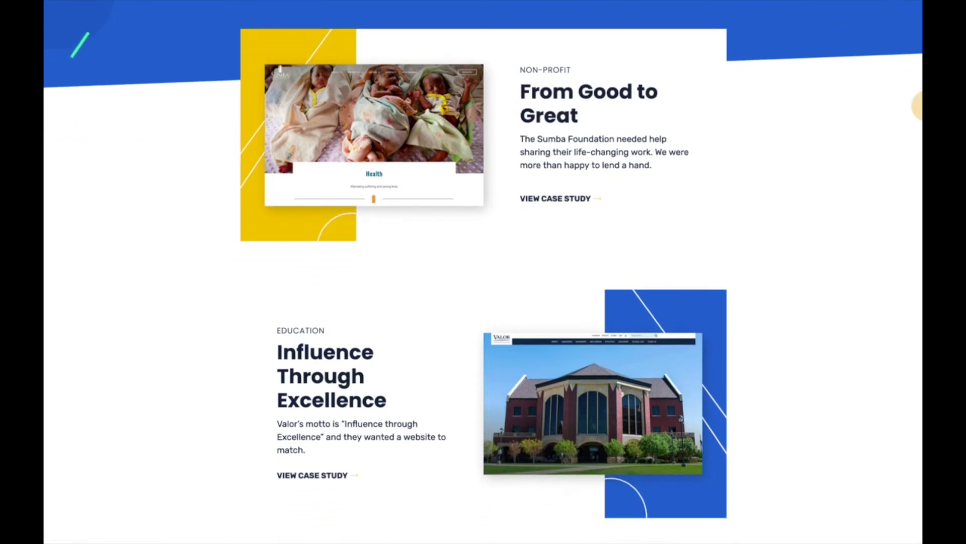
scroll(917, 161, "down", 4)
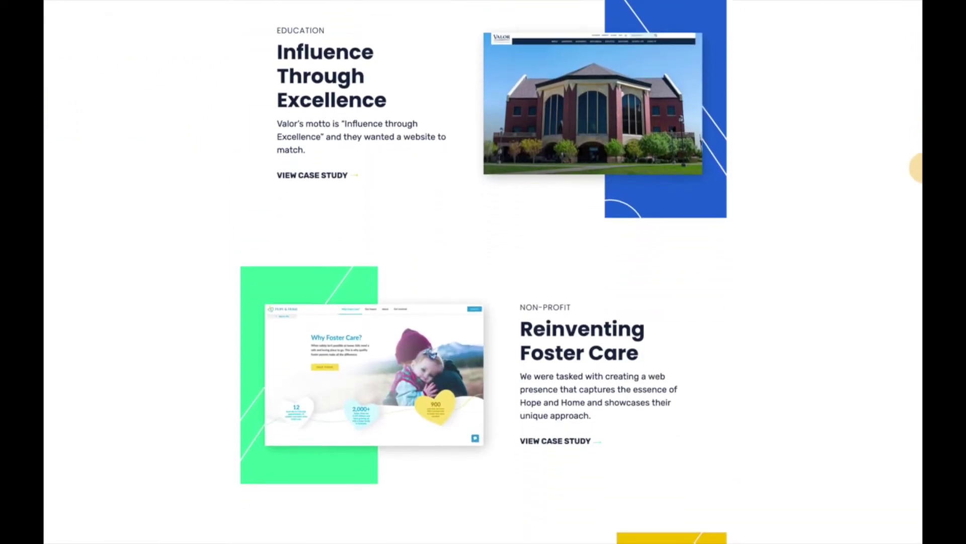
scroll(917, 194, "up", 4)
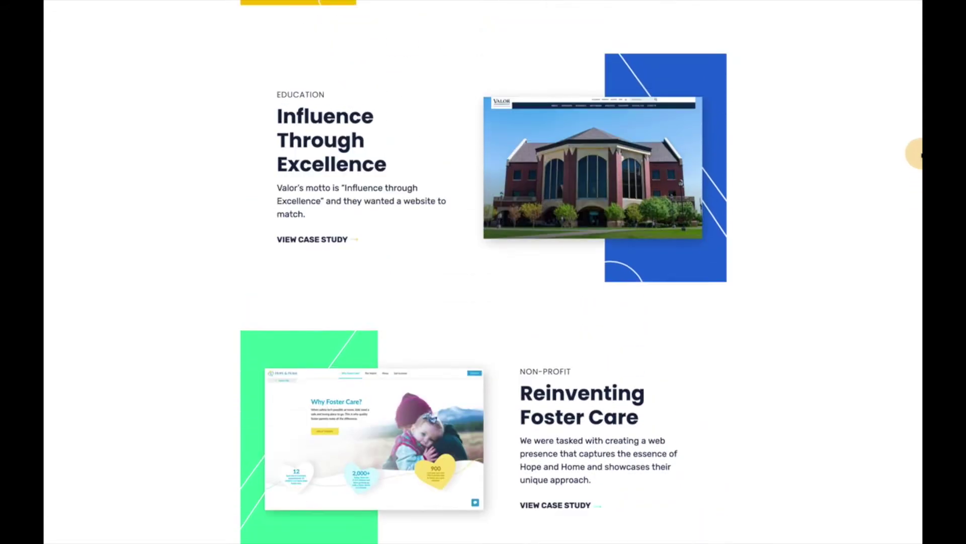
scroll(917, 191, "down", 3)
scroll(918, 182, "up", 1)
scroll(916, 169, "up", 2)
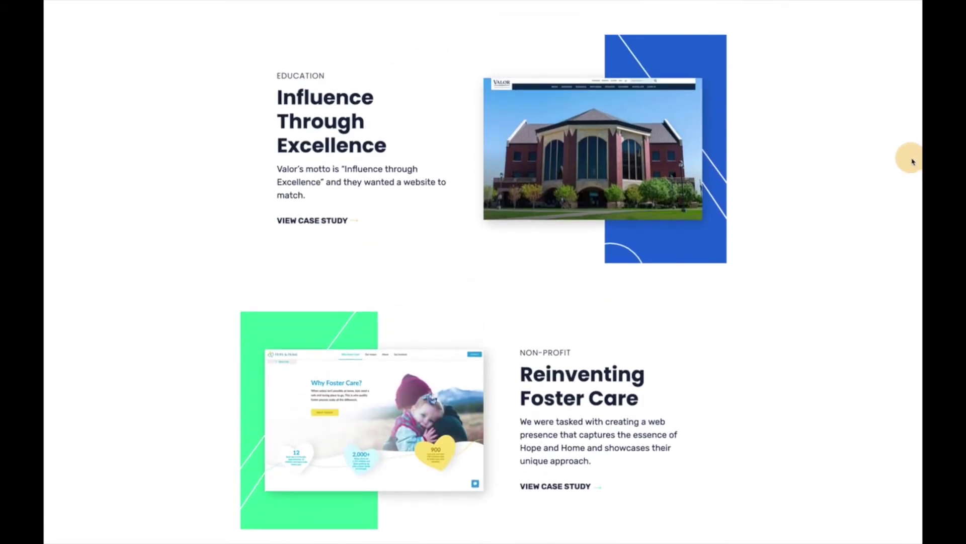
scroll(911, 161, "down", 3)
scroll(912, 211, "down", 5)
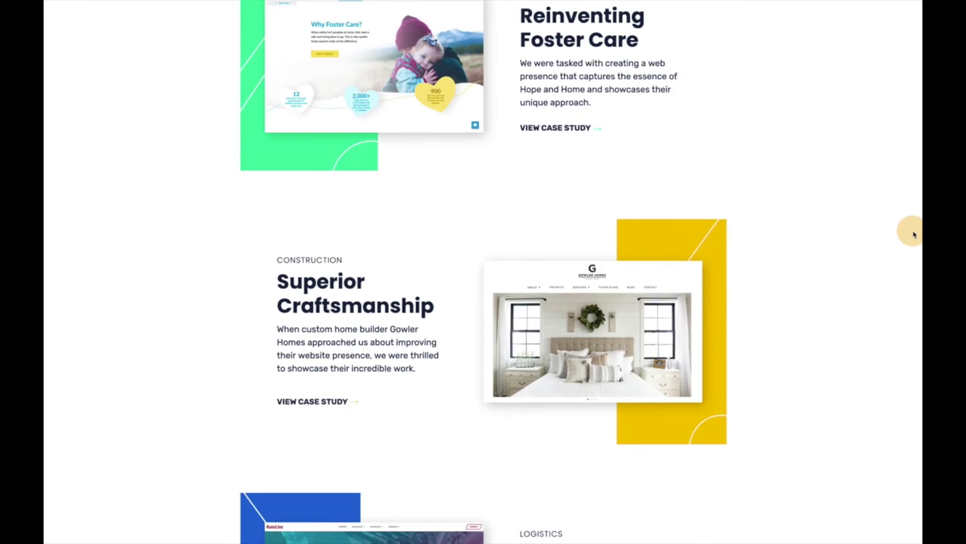
scroll(908, 212, "up", 12)
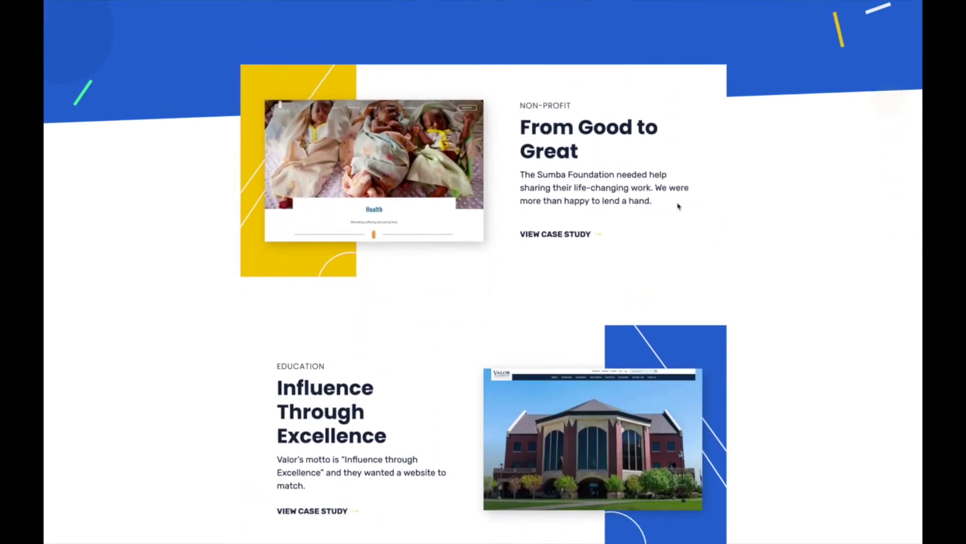
Open the "From Good to Great" case study, play its Sumba Foundation video and close the video
left_click(564, 239)
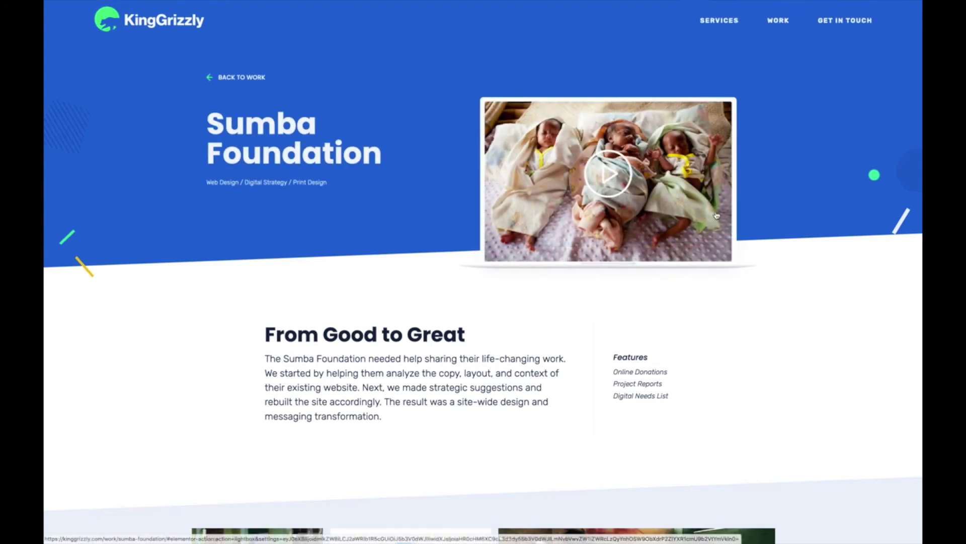
left_click(614, 185)
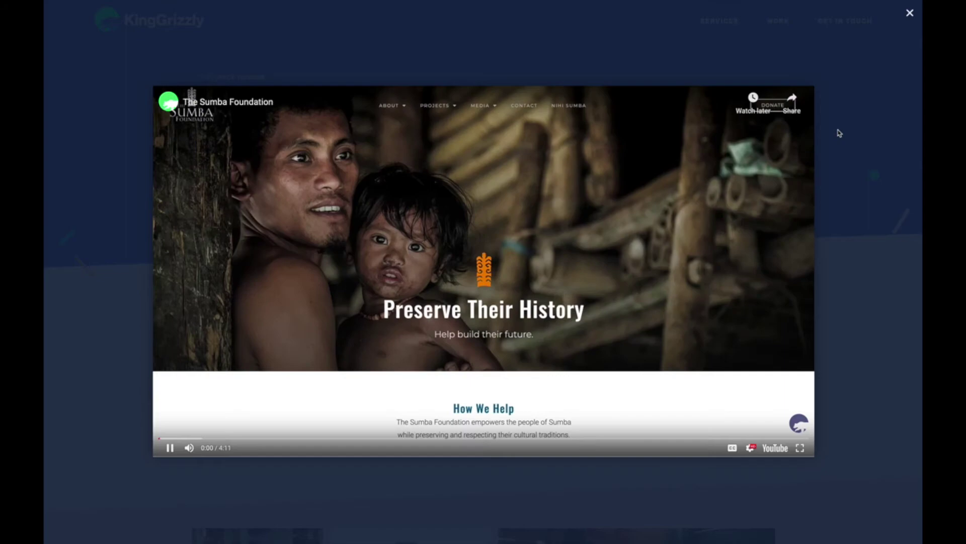
left_click(838, 130)
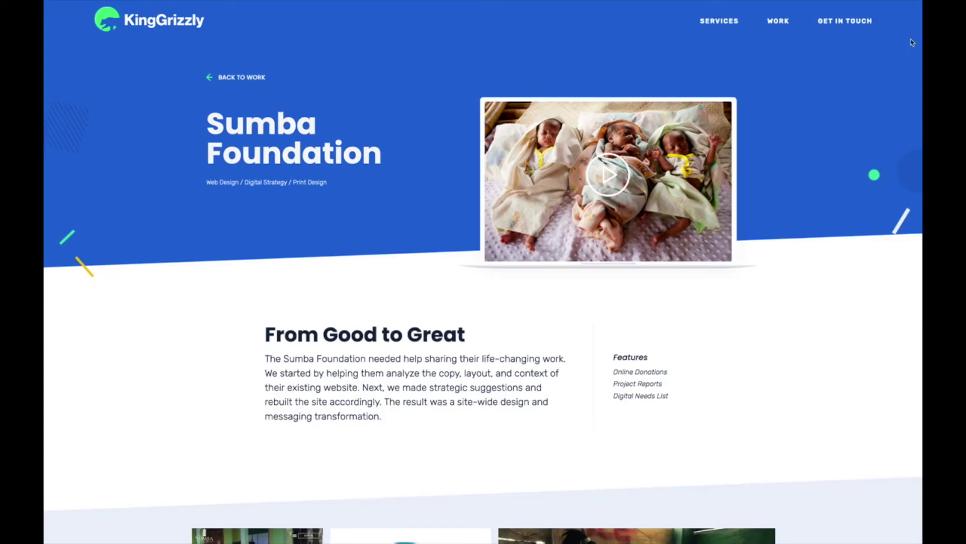
Enlarge the "10,000 Eye Glasses Distributed" image in the case study's gallery, browse the following images and close the viewer
scroll(483, 271, "down", 2)
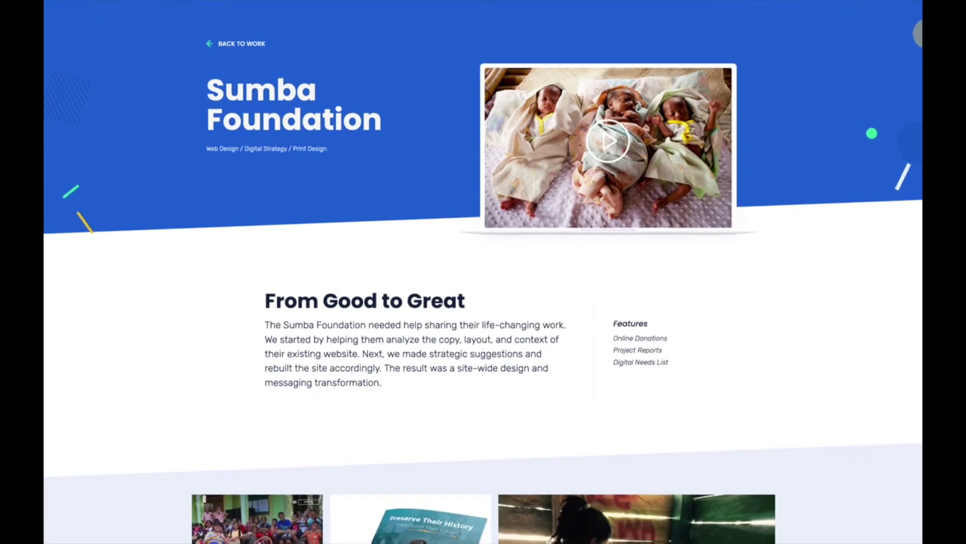
scroll(483, 272, "down", 3)
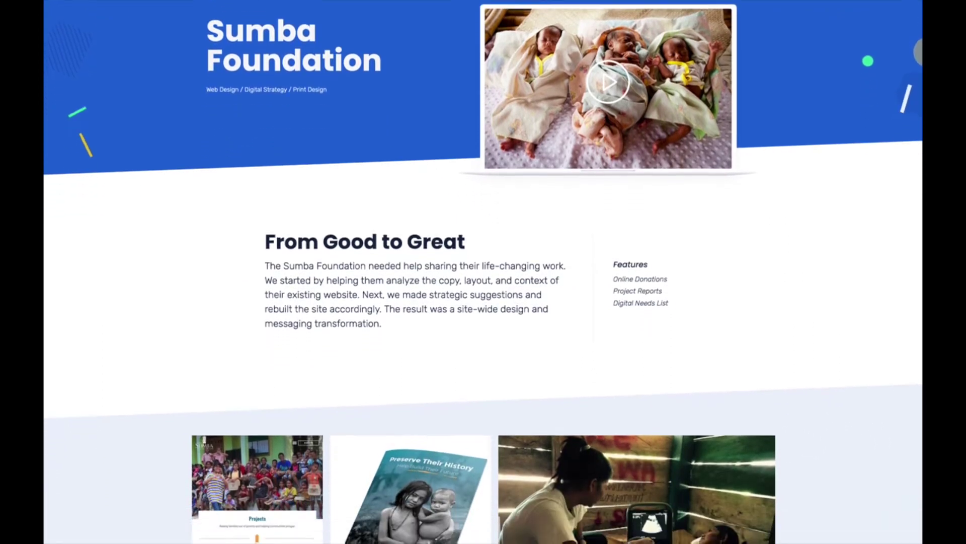
scroll(919, 60, "down", 5)
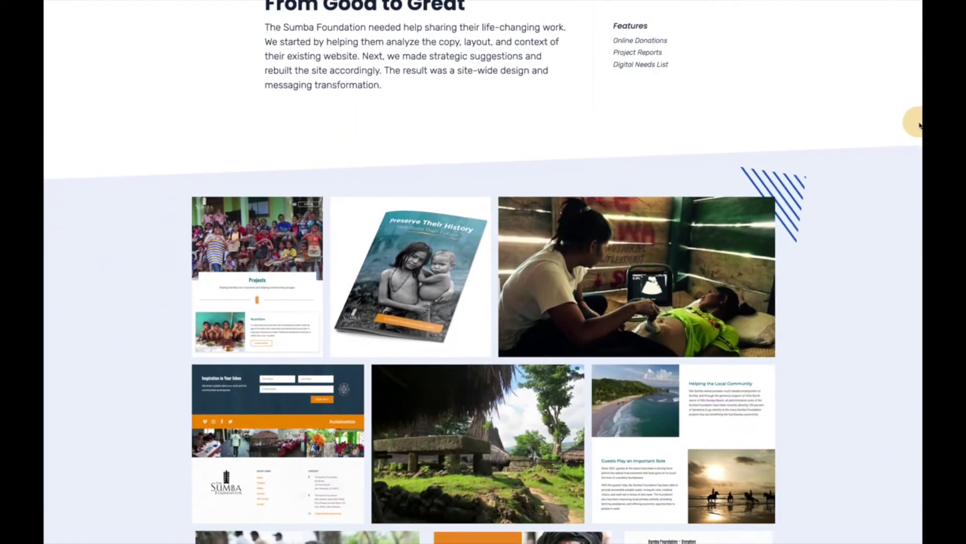
scroll(920, 126, "down", 3)
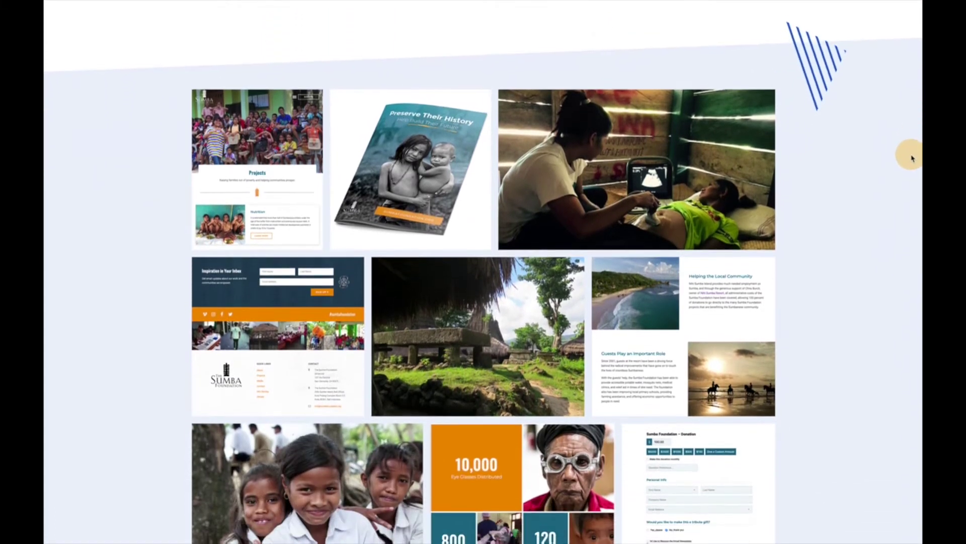
scroll(908, 153, "up", 2)
scroll(906, 126, "down", 6)
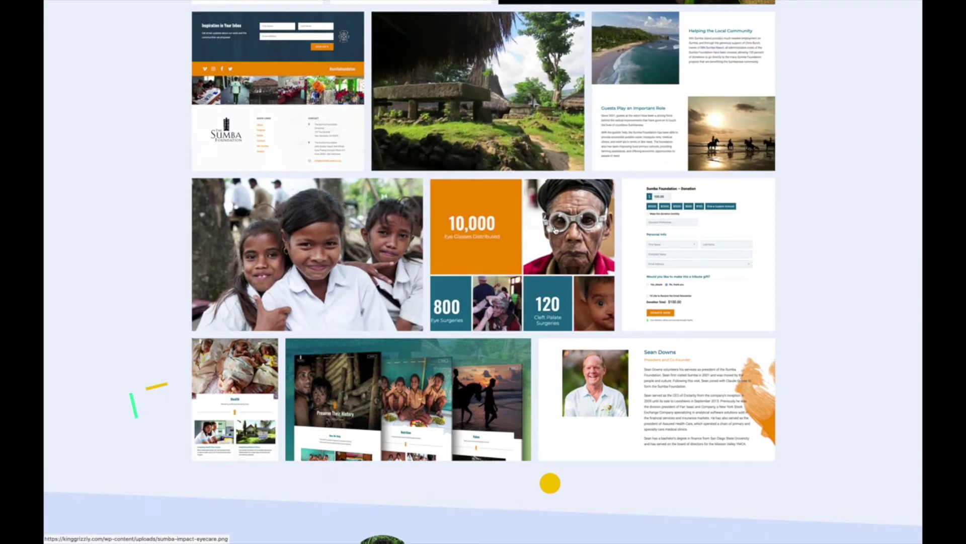
left_click(564, 227)
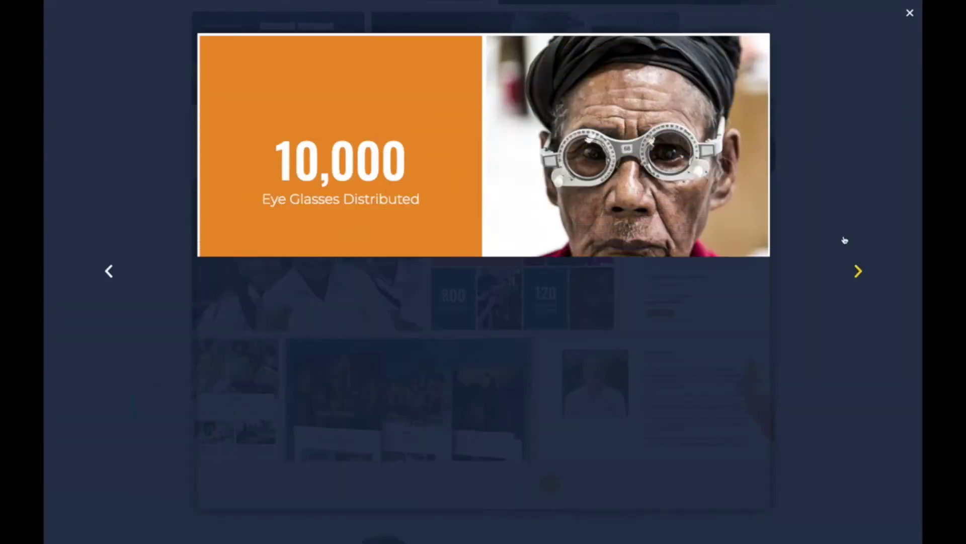
left_click(858, 271)
left_click(860, 271)
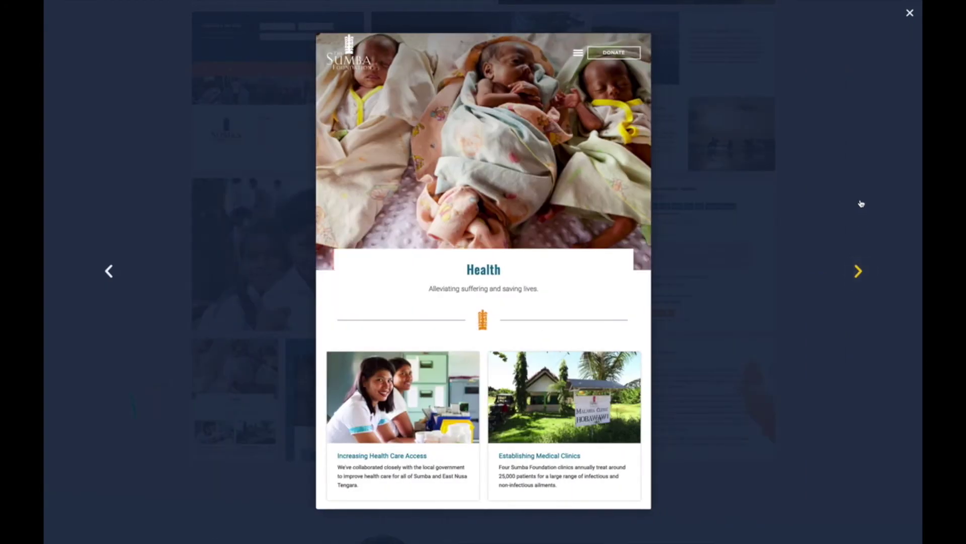
key("Right")
left_click(909, 13)
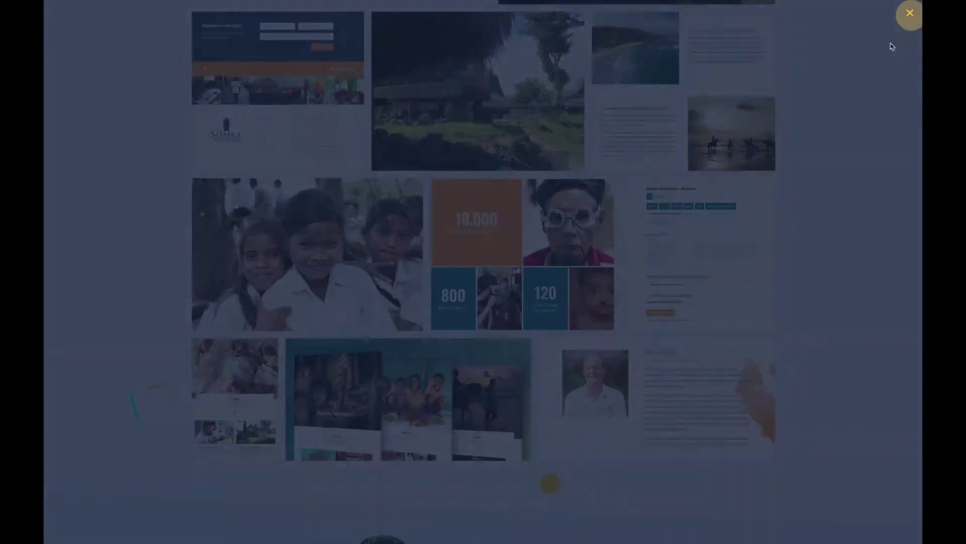
Examine the client testimonial and the "Let's get your next project started!" section below the case study's gallery
scroll(824, 108, "down", 8)
scroll(825, 113, "down", 4)
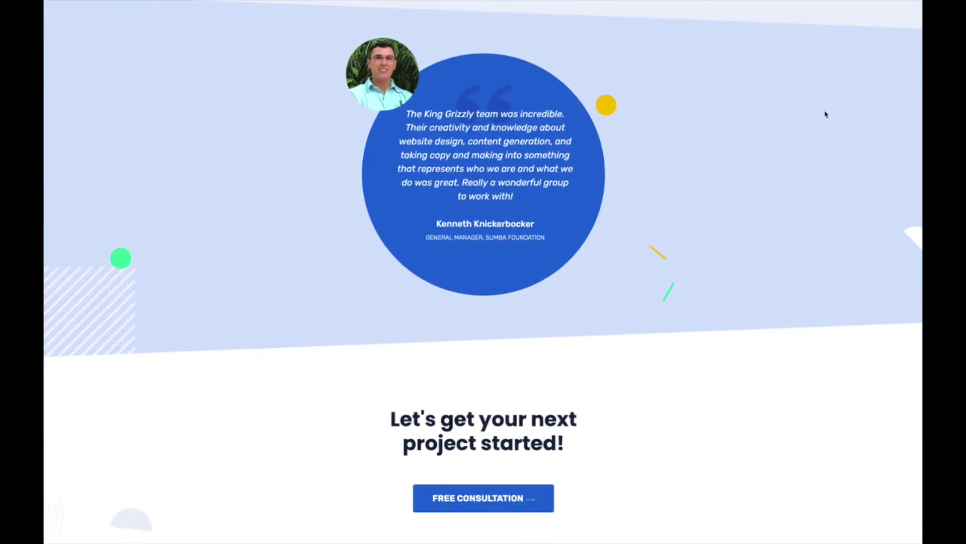
scroll(824, 114, "up", 5)
scroll(825, 117, "down", 1)
scroll(824, 118, "down", 4)
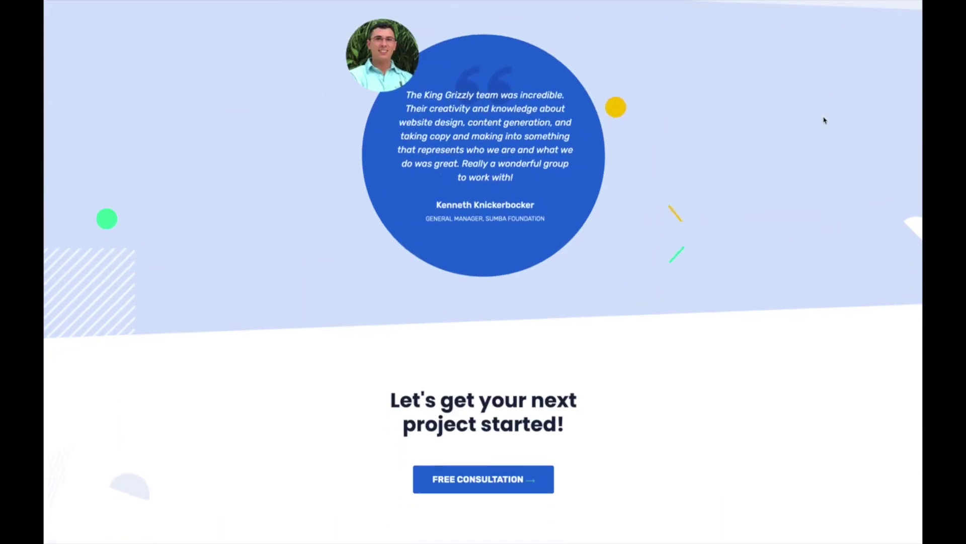
scroll(825, 119, "up", 9)
scroll(823, 121, "up", 8)
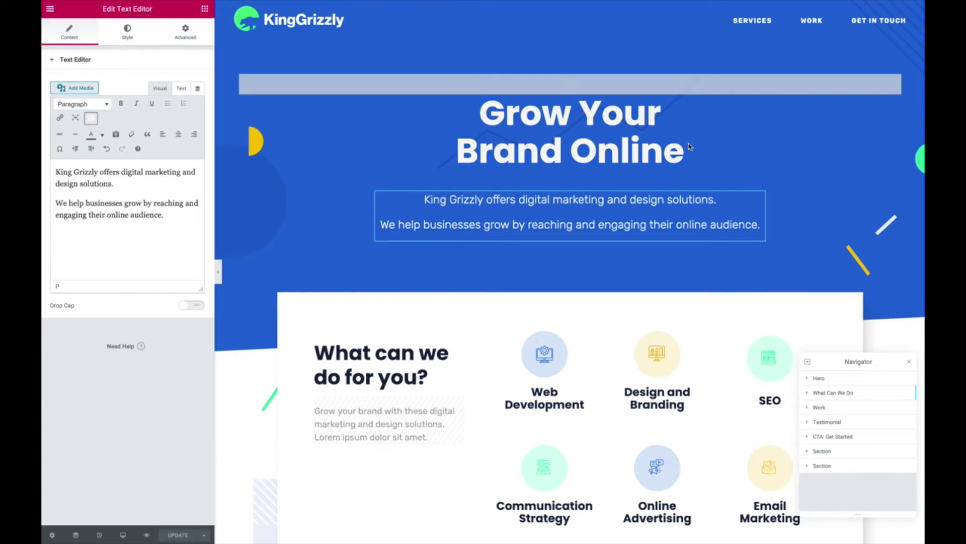
Select the "Grow Your Brand Online" heading, and preview the homepage down to its work section with the editing panel temporarily hidden
scroll(691, 146, "down", 1)
left_click(623, 127)
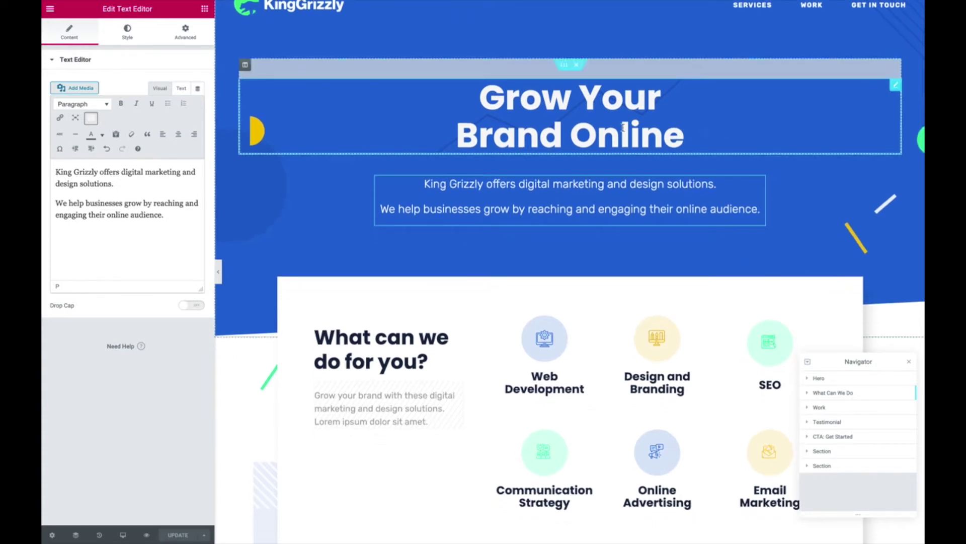
left_click(219, 274)
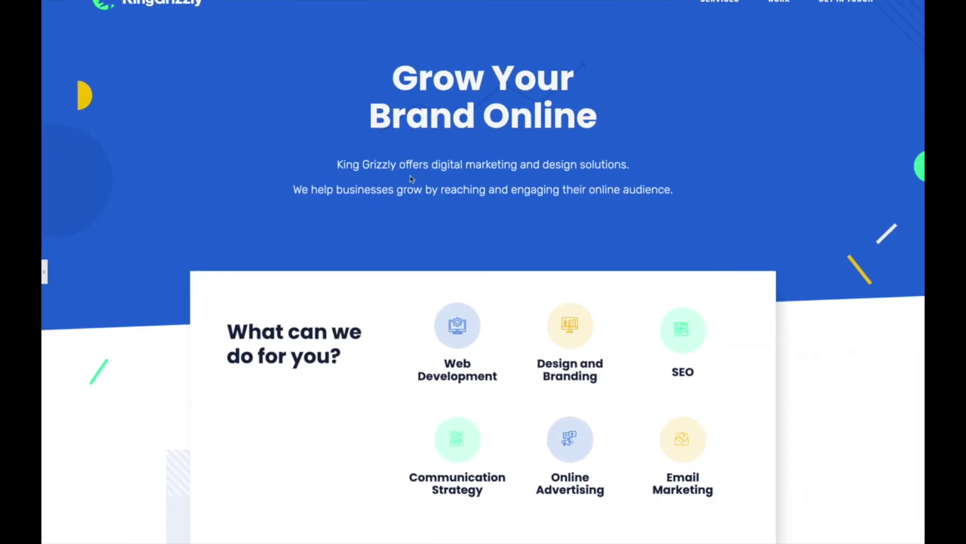
scroll(479, 397, "down", 2)
scroll(483, 382, "down", 5)
scroll(487, 375, "down", 5)
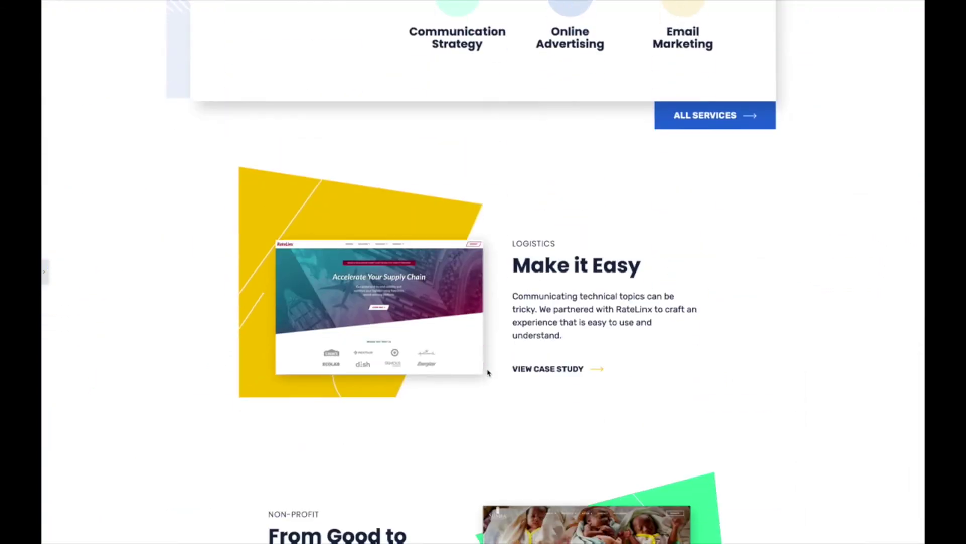
scroll(352, 343, "up", 1)
scroll(352, 344, "up", 7)
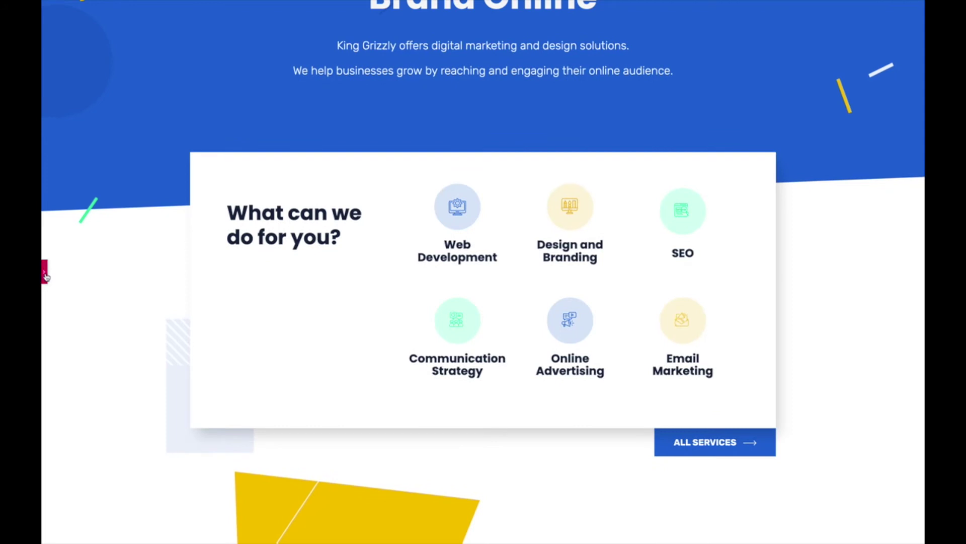
left_click(45, 272)
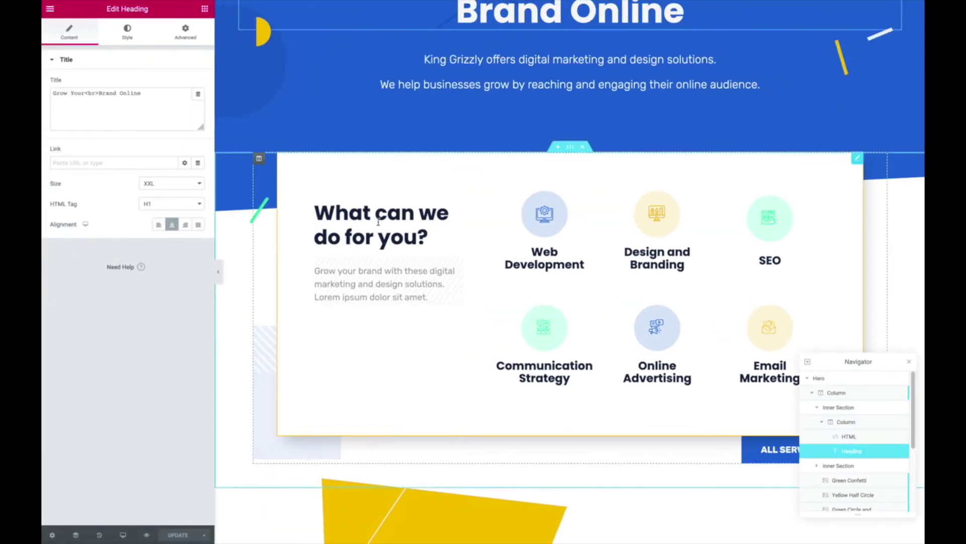
Review the homepage's hero, services and work sections, and open the "Make it Easy" project's description text for editing
scroll(385, 221, "down", 8)
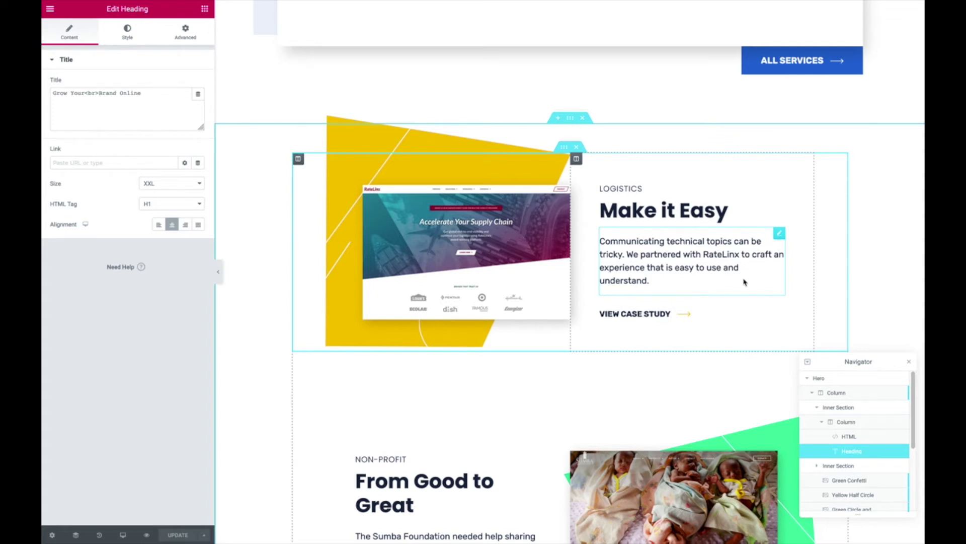
scroll(744, 282, "up", 4)
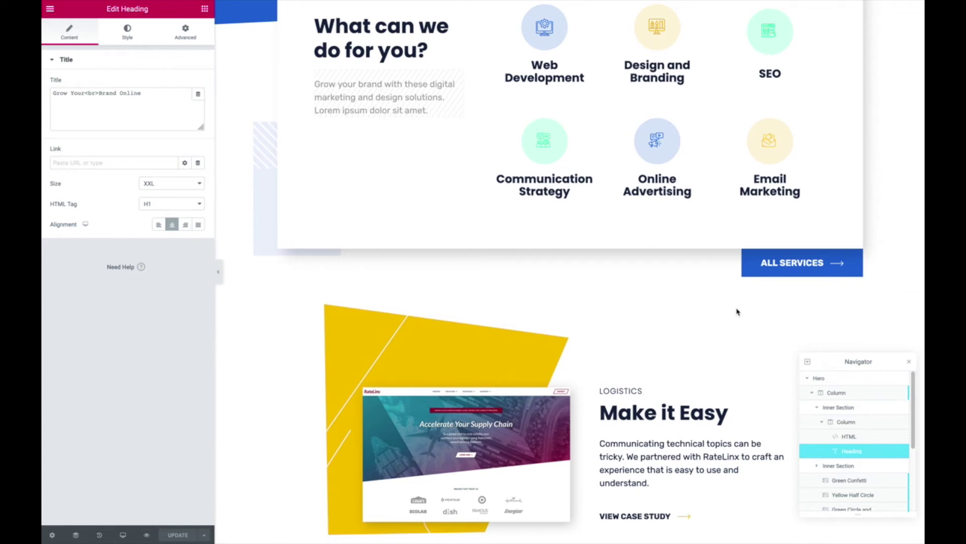
scroll(737, 314, "up", 6)
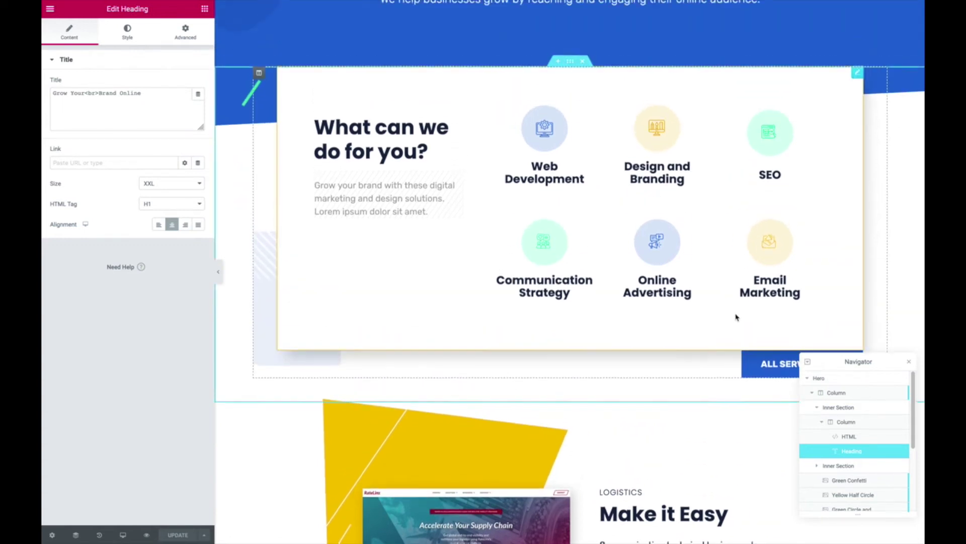
scroll(736, 317, "up", 1)
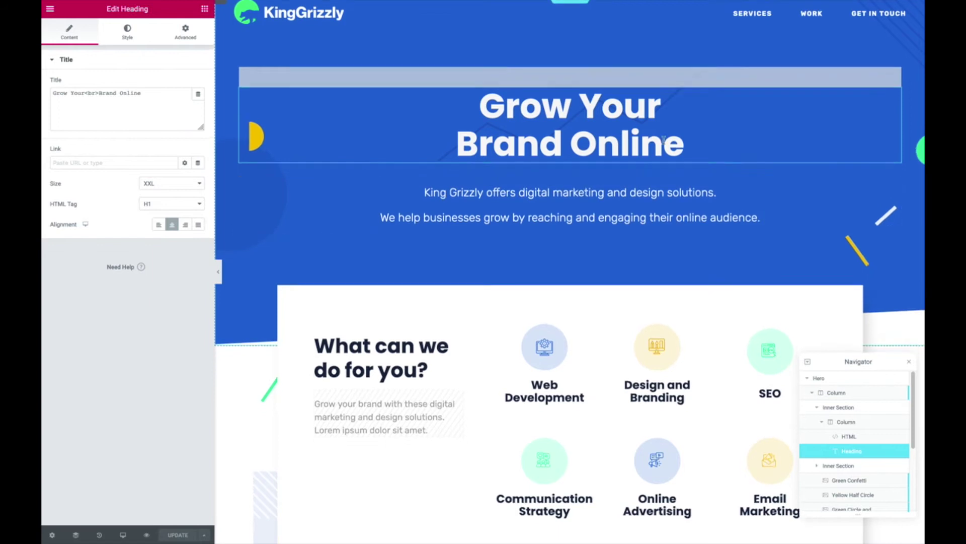
scroll(648, 131, "down", 9)
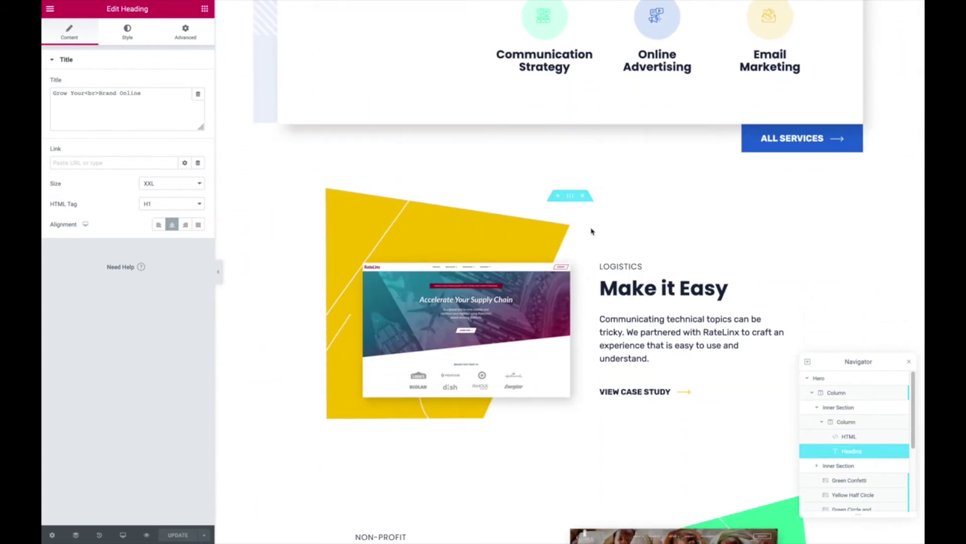
scroll(756, 294, "down", 1)
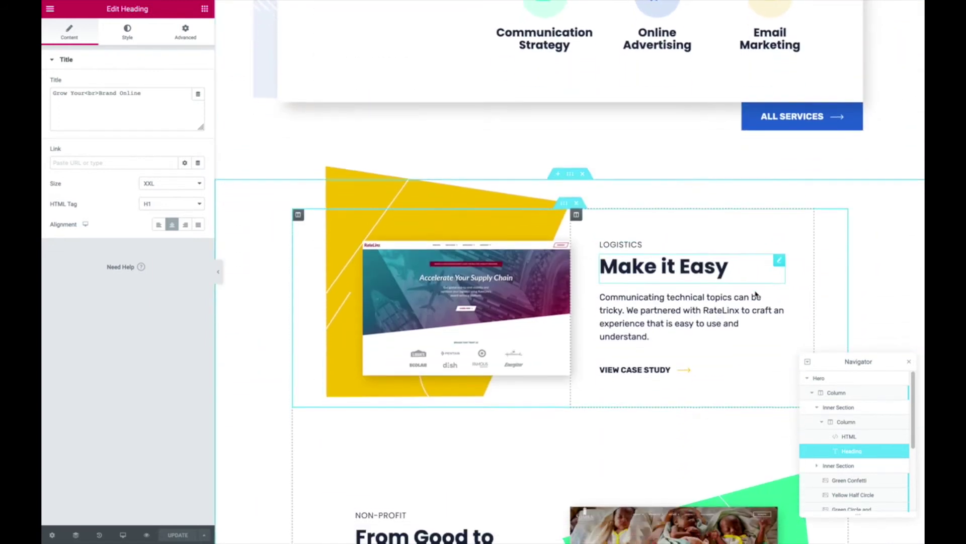
left_click(761, 283)
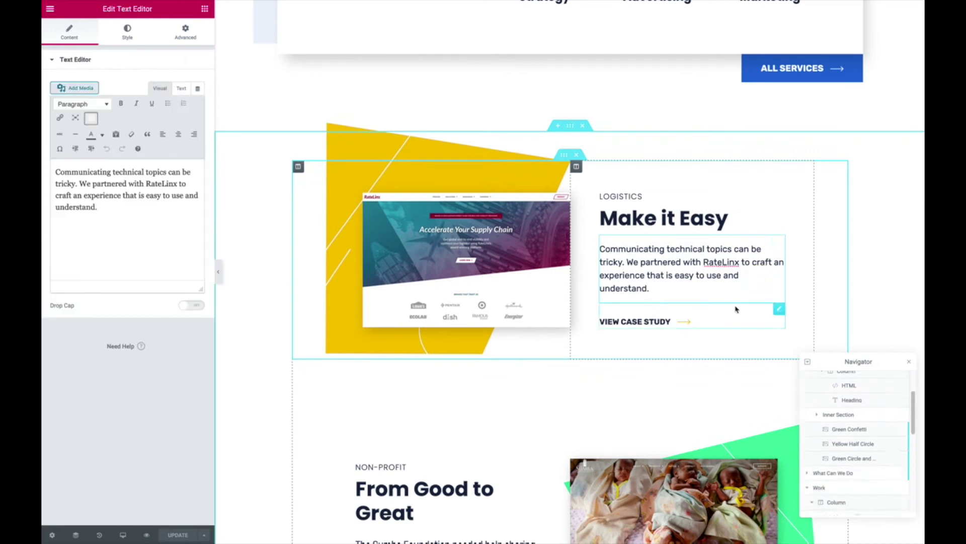
Show the homepage's work section in the tablet preview, and open the style settings of the "From Good to Great" project's description
scroll(621, 306, "down", 1)
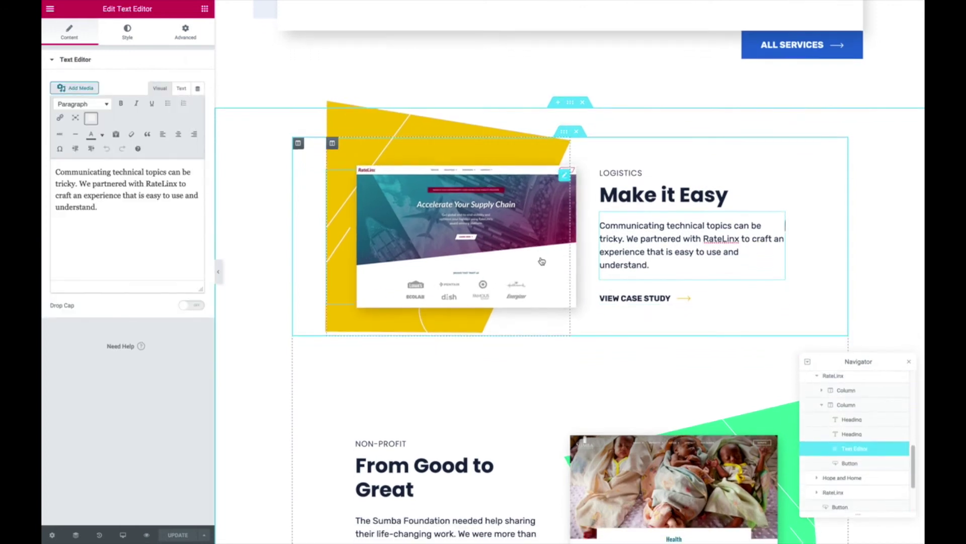
scroll(492, 270, "down", 1)
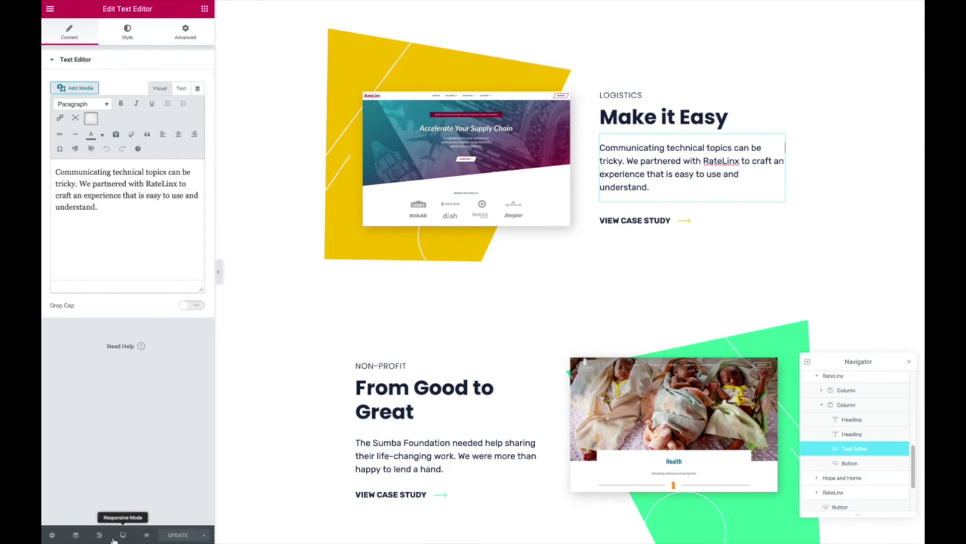
left_click(123, 535)
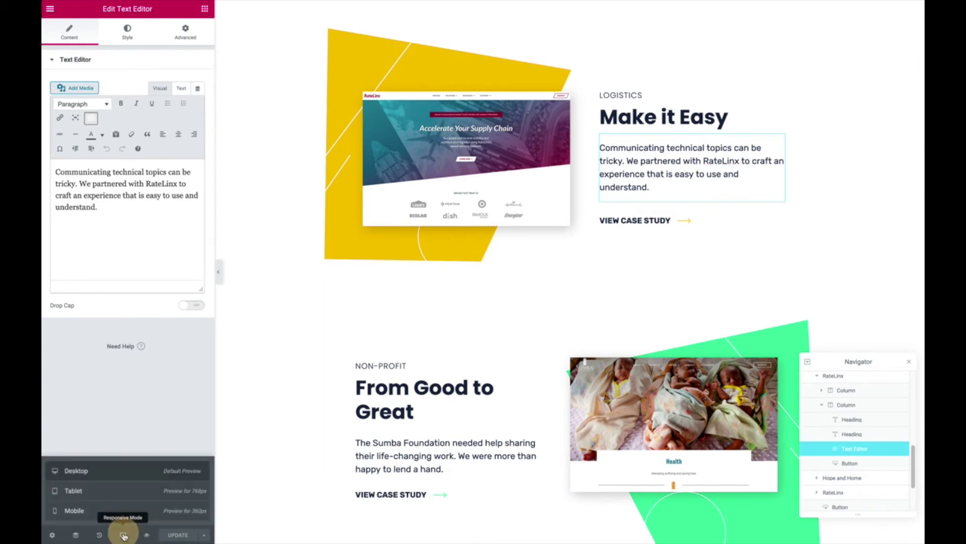
left_click(111, 497)
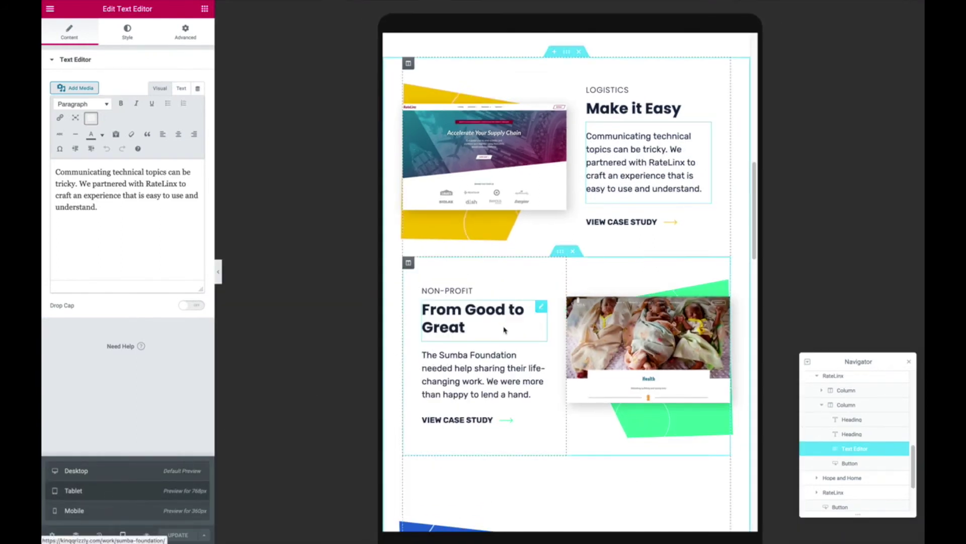
left_click(505, 366)
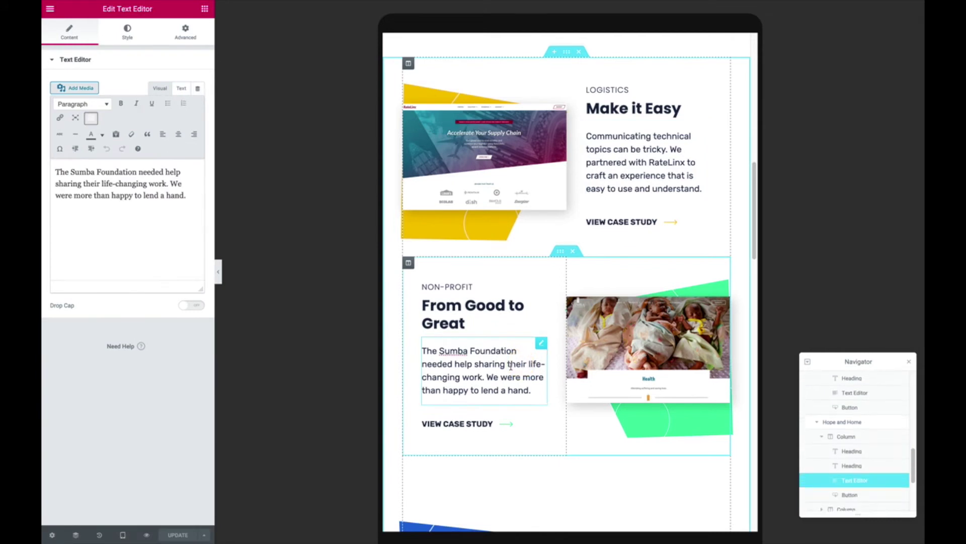
left_click(129, 44)
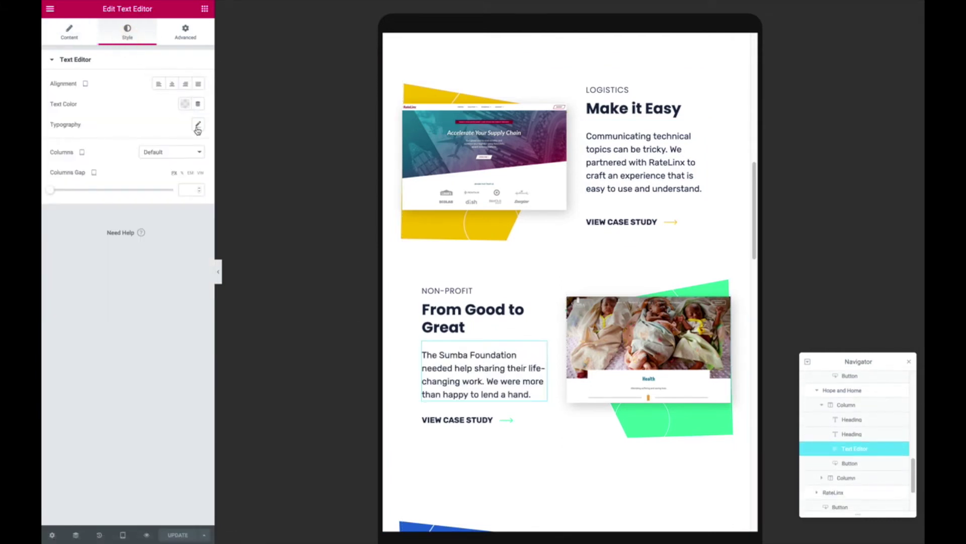
Preview the homepage's work section at mobile size, and return to the desktop preview at the hero section
left_click(123, 536)
left_click(123, 510)
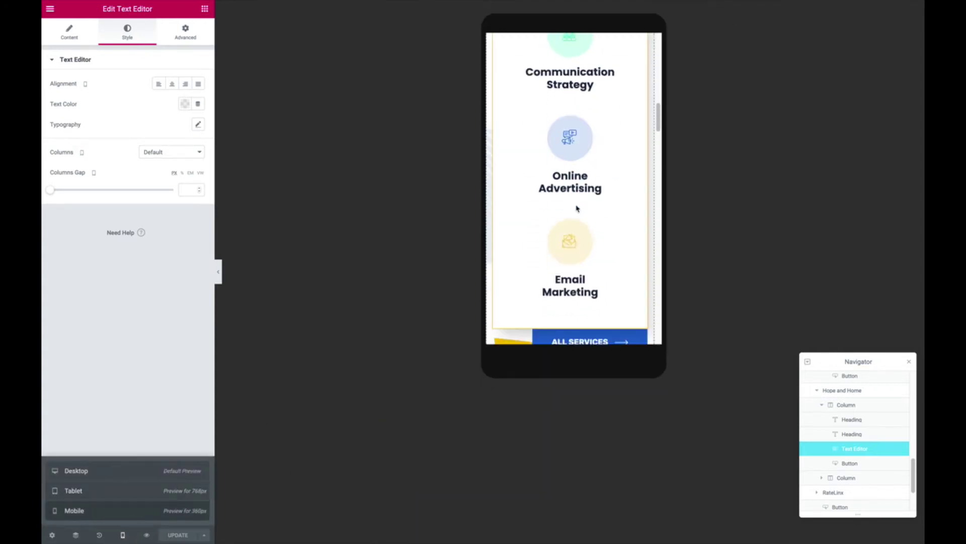
scroll(577, 209, "down", 10)
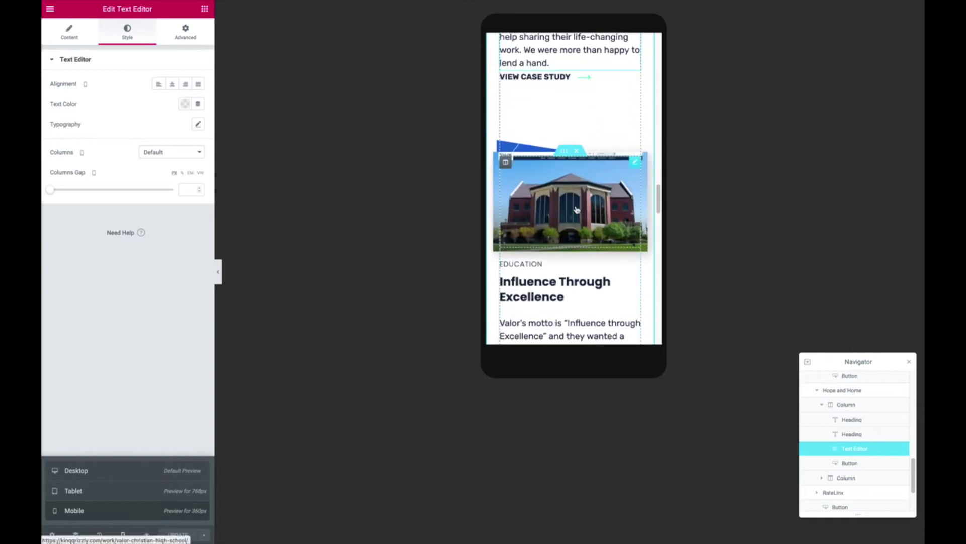
left_click(108, 470)
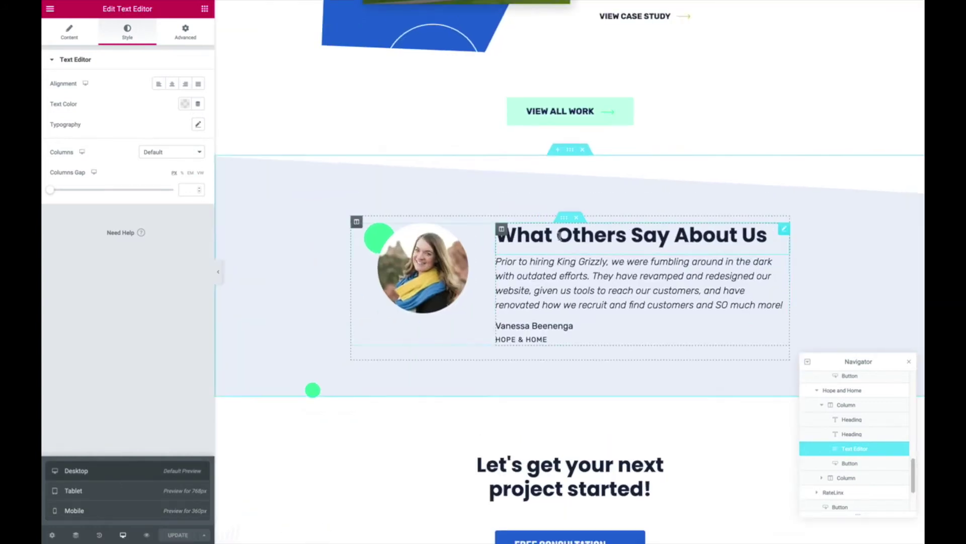
scroll(560, 237, "up", 15)
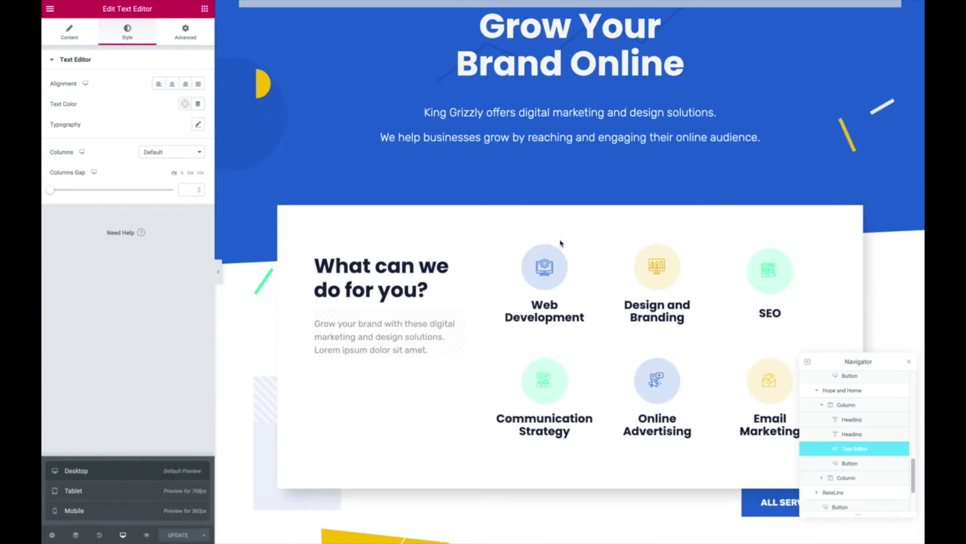
scroll(553, 240, "up", 2)
Open the global Theme Style settings and examine the typography for body, links and headings, including the H1 font details
left_click(50, 10)
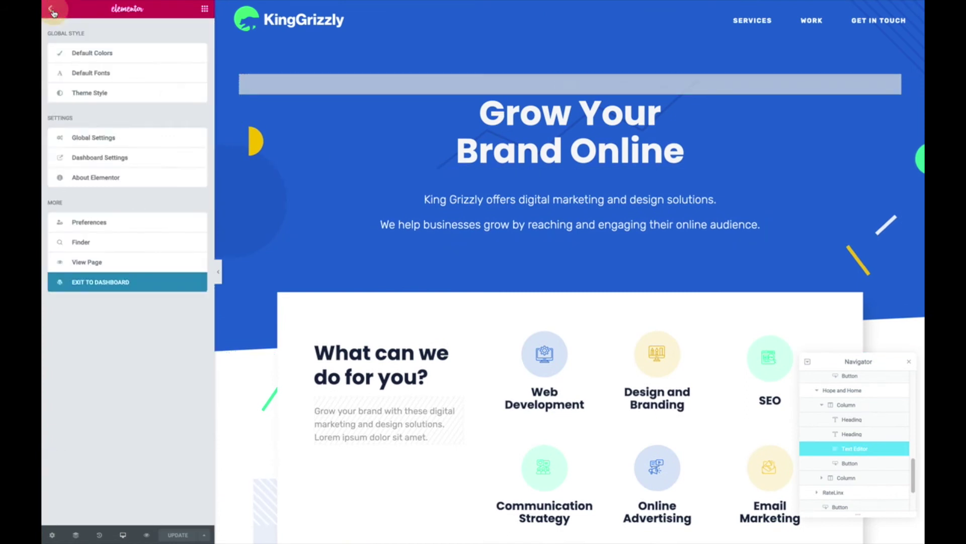
left_click(95, 95)
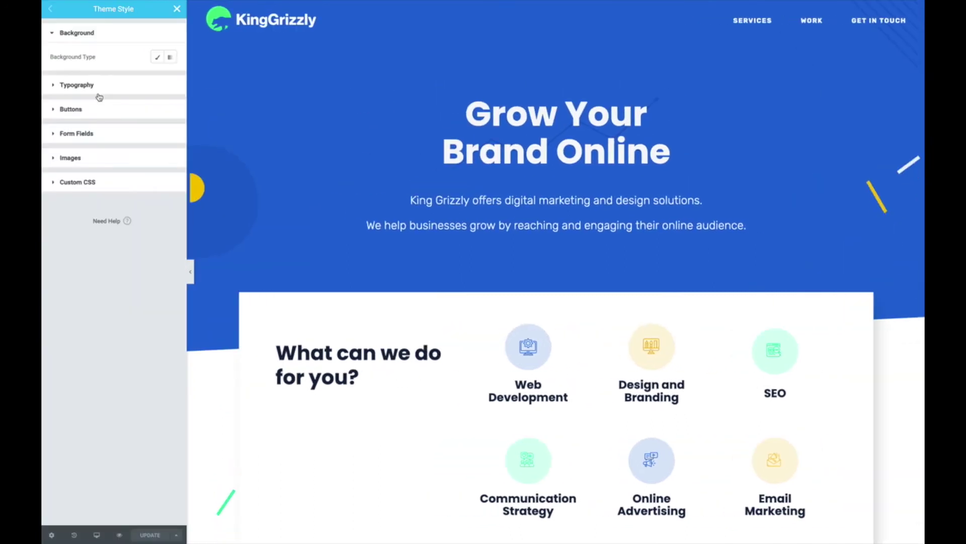
left_click(97, 85)
scroll(88, 102, "down", 1)
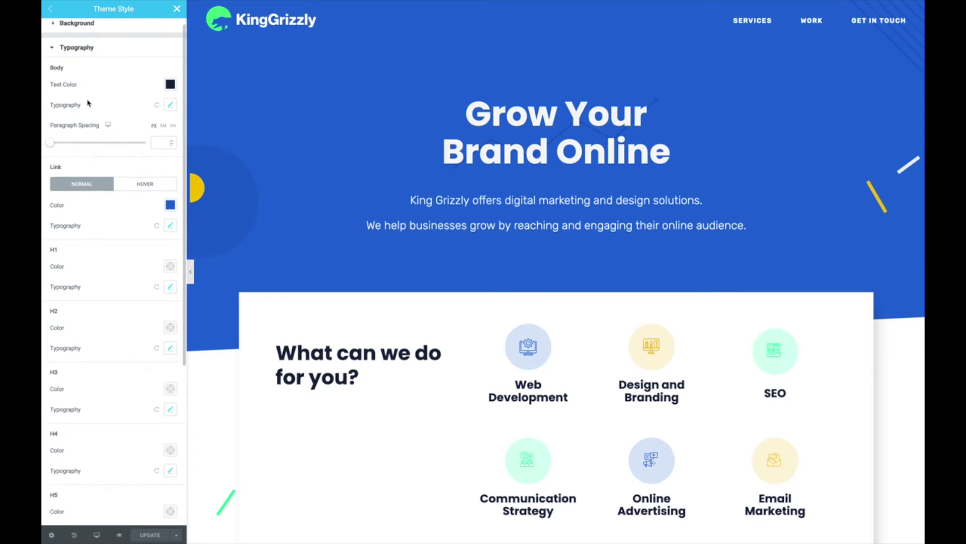
scroll(147, 210, "down", 2)
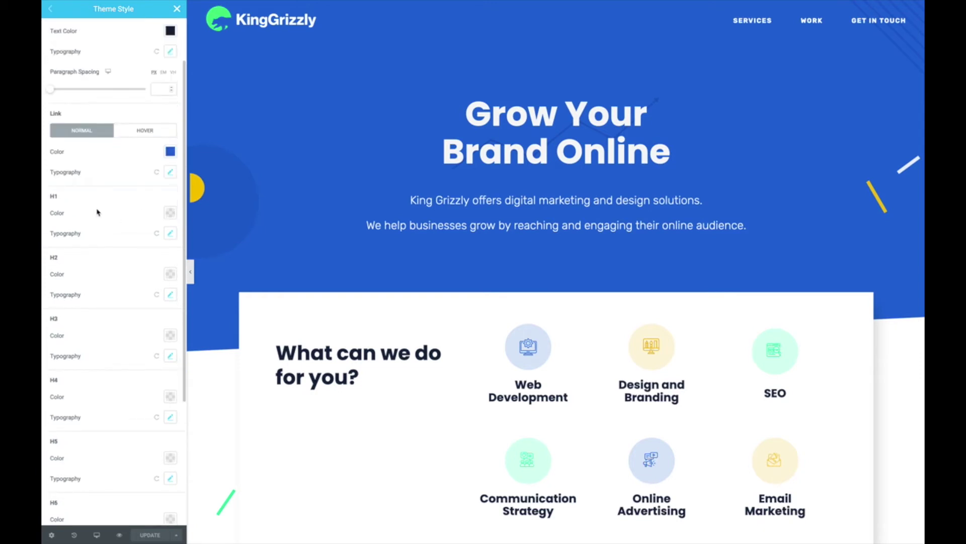
left_click(169, 235)
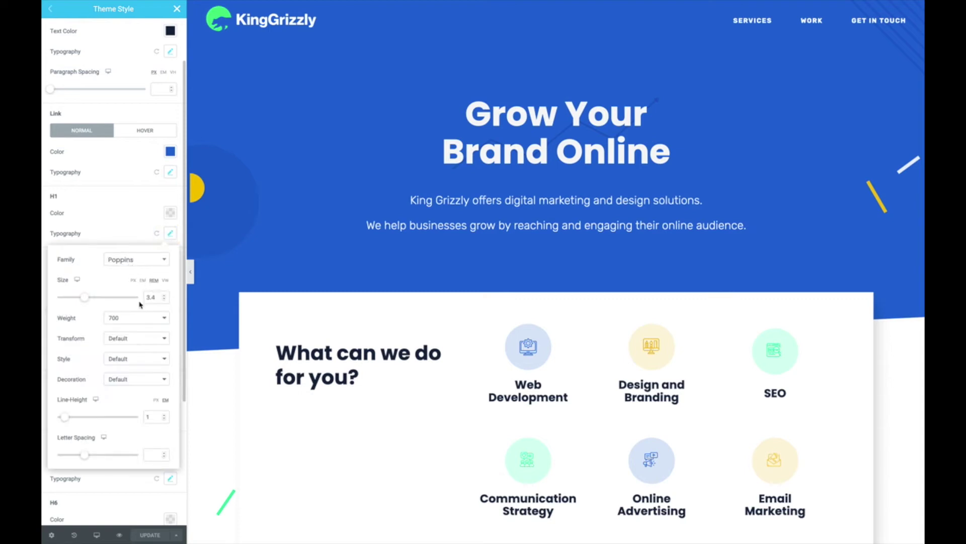
left_click(106, 206)
scroll(108, 201, "down", 4)
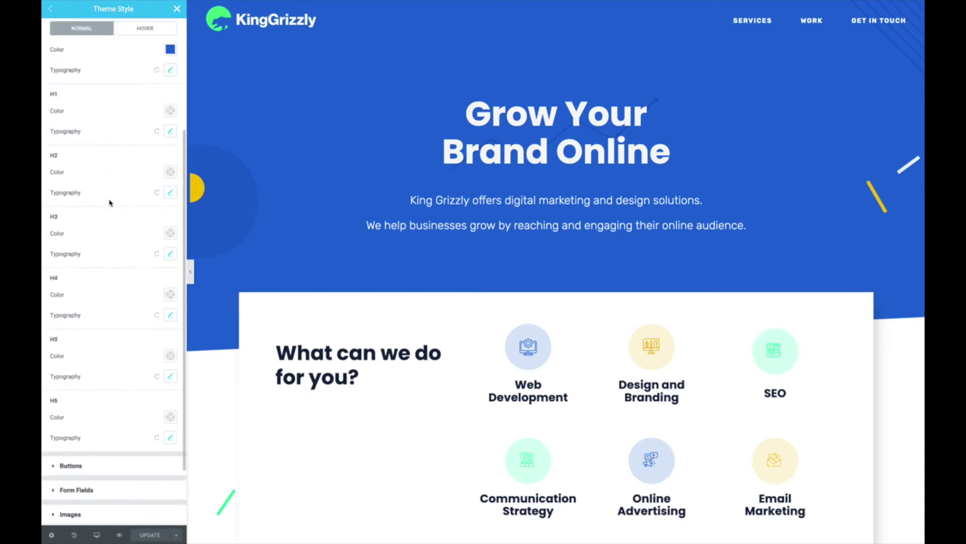
scroll(110, 202, "down", 2)
Review the Theme Style options for buttons, form fields and images
left_click(87, 412)
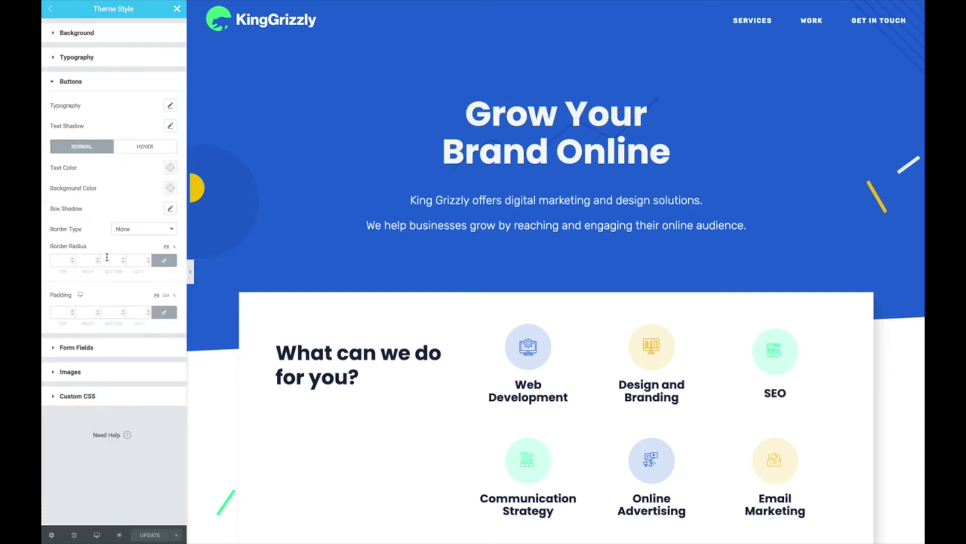
left_click(74, 349)
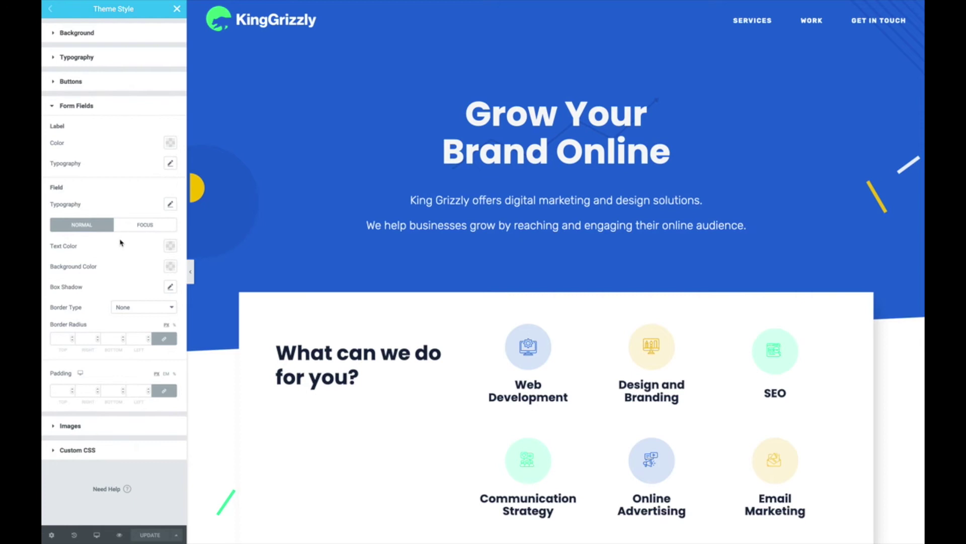
left_click(99, 427)
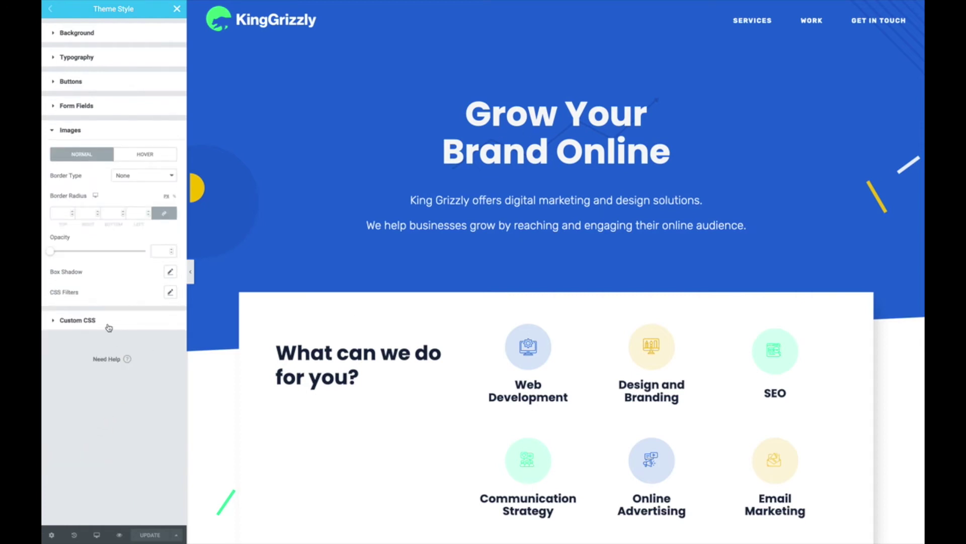
Examine the Theme Style's custom CSS from the Elementor defaults to the spacing rules, and close the Theme Style settings
left_click(77, 320)
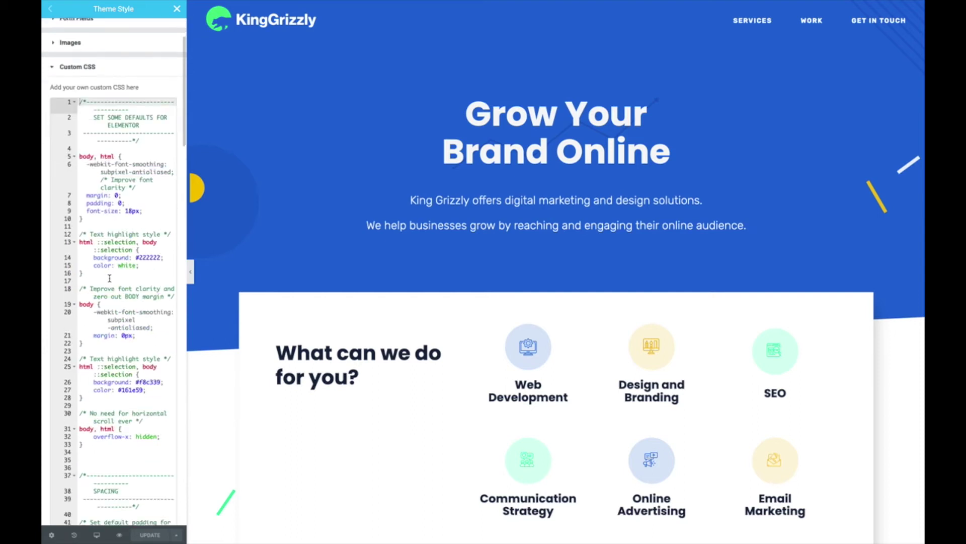
scroll(109, 278, "up", 2)
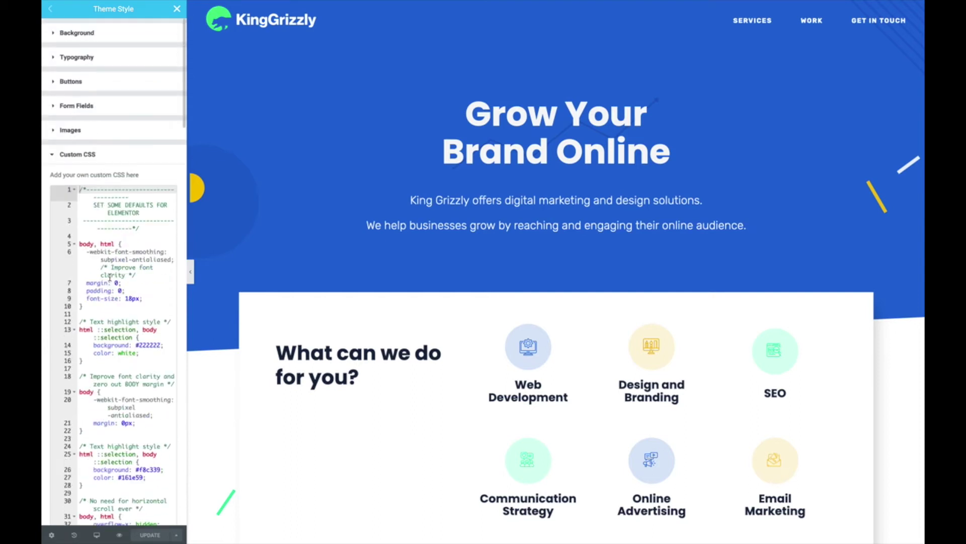
scroll(110, 278, "down", 5)
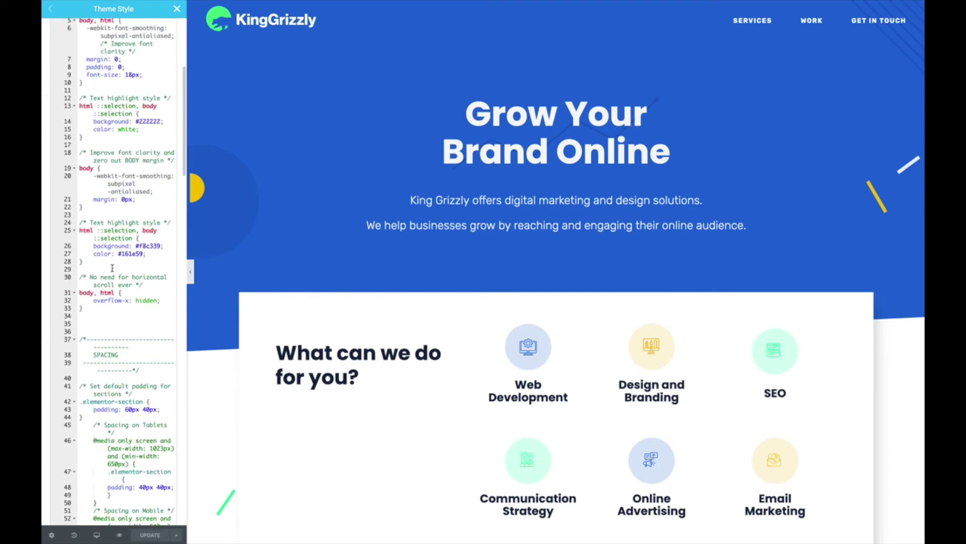
scroll(112, 268, "up", 5)
left_click(54, 156)
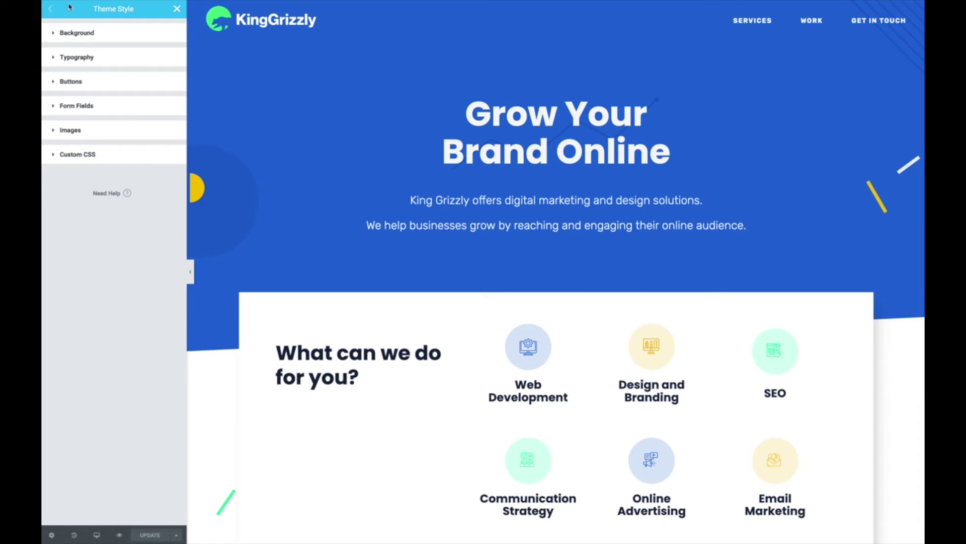
left_click(176, 12)
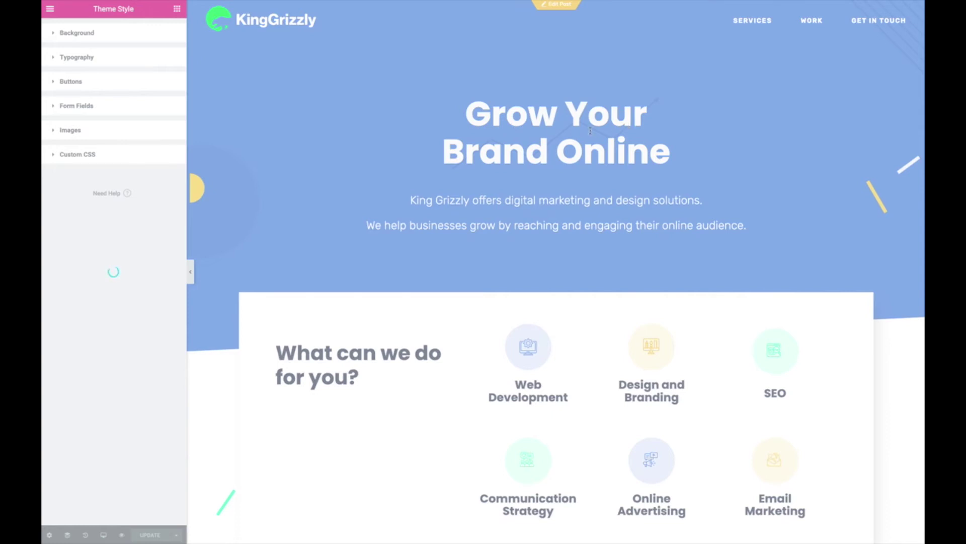
Look over the homepage in the editor from the hero through the services and work sections toward the testimonial
scroll(631, 119, "down", 4)
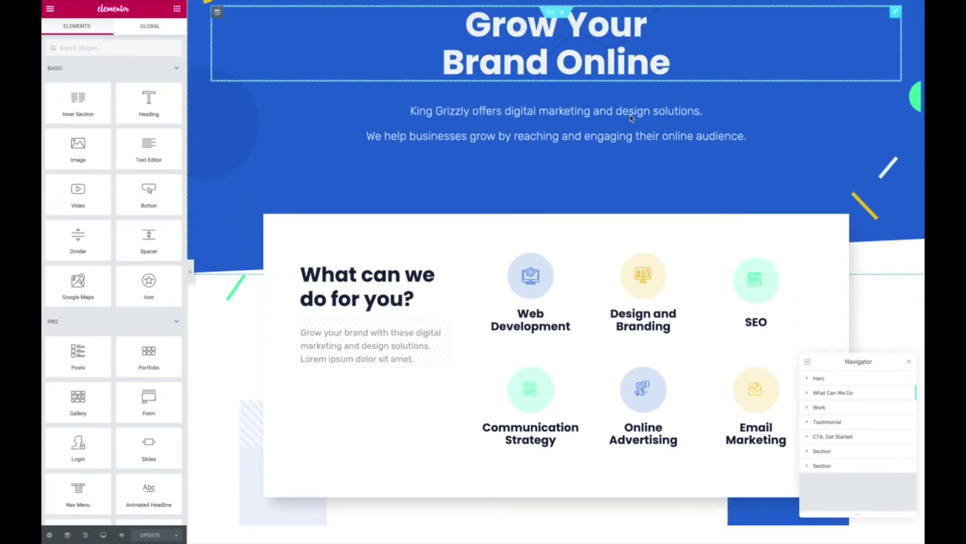
scroll(630, 119, "down", 4)
scroll(631, 121, "up", 7)
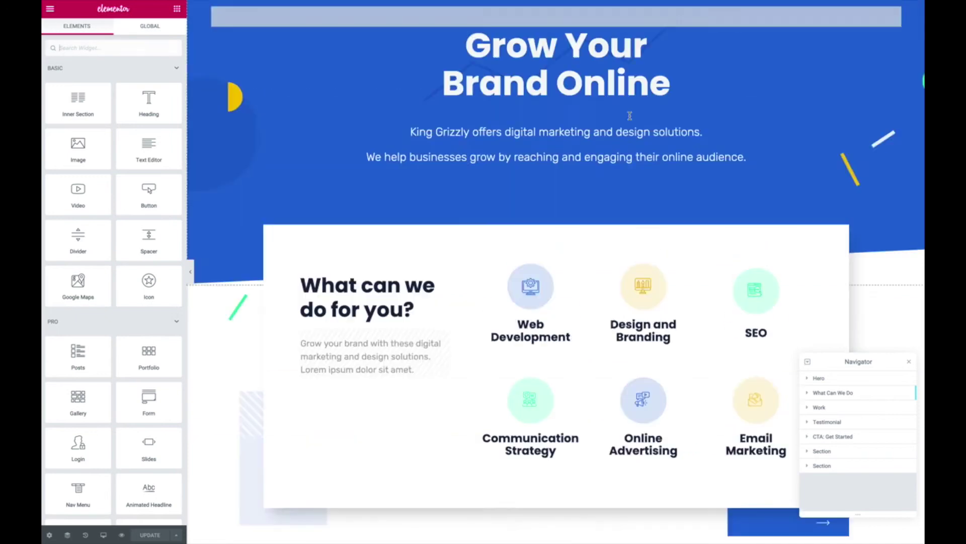
scroll(632, 122, "down", 8)
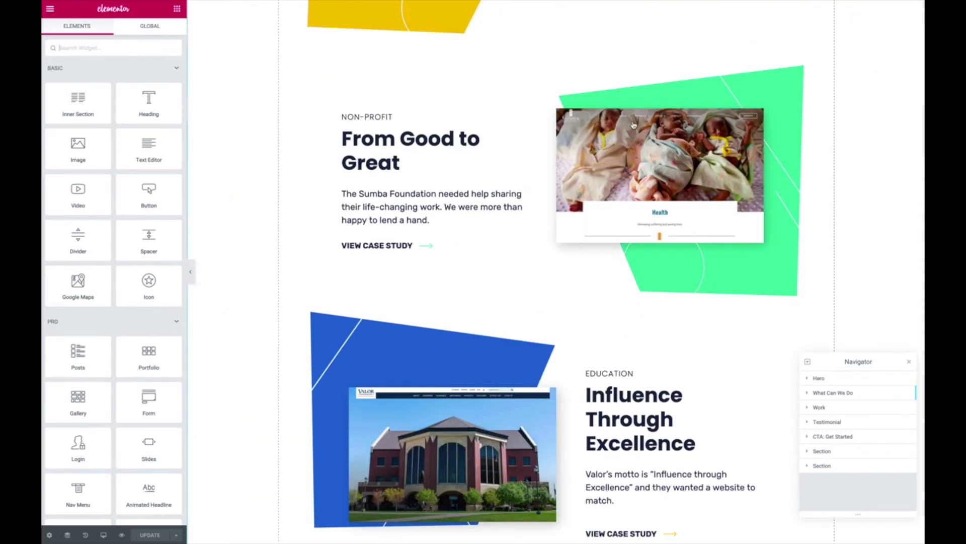
scroll(633, 124, "down", 5)
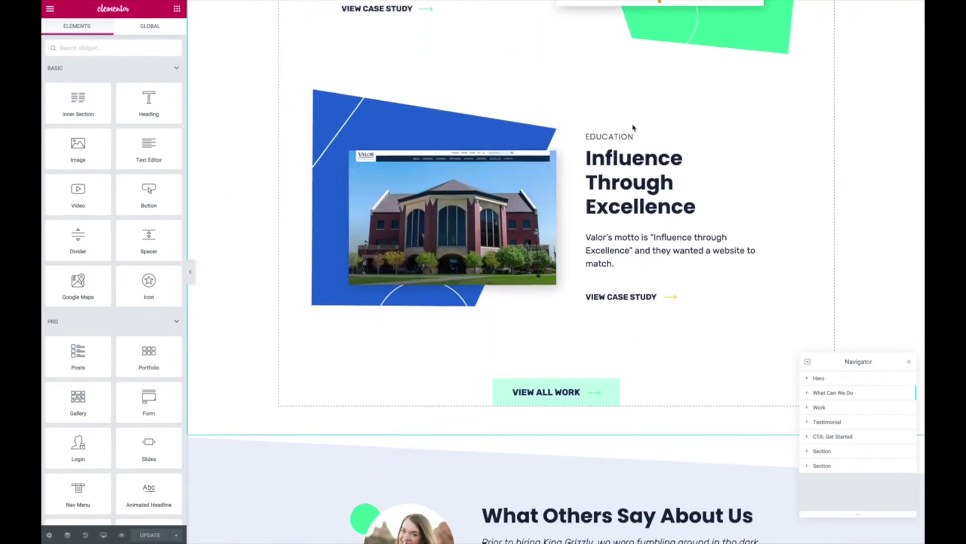
scroll(645, 166, "down", 8)
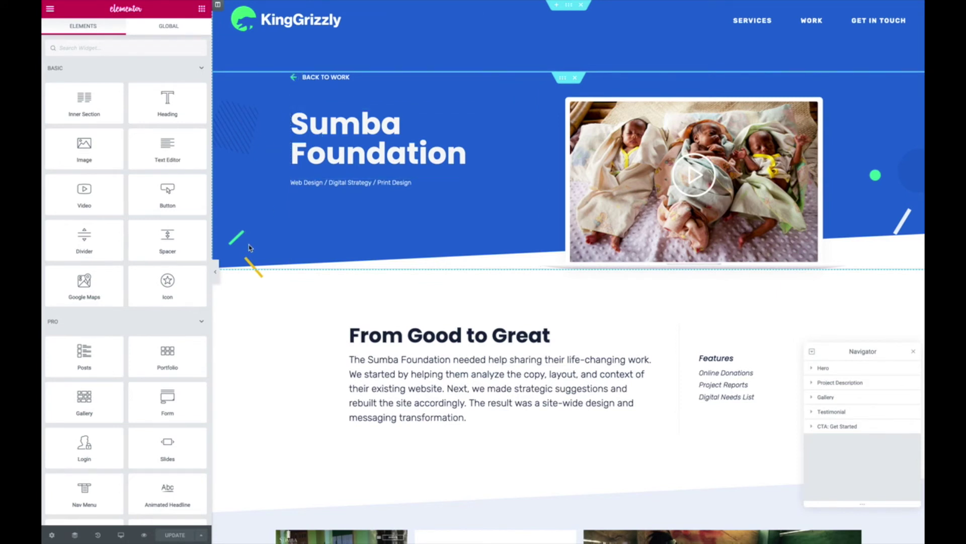
Look over the Sumba Foundation page, select its Hero section and expand the section's column in the Navigator to list its elements
scroll(876, 104, "down", 5)
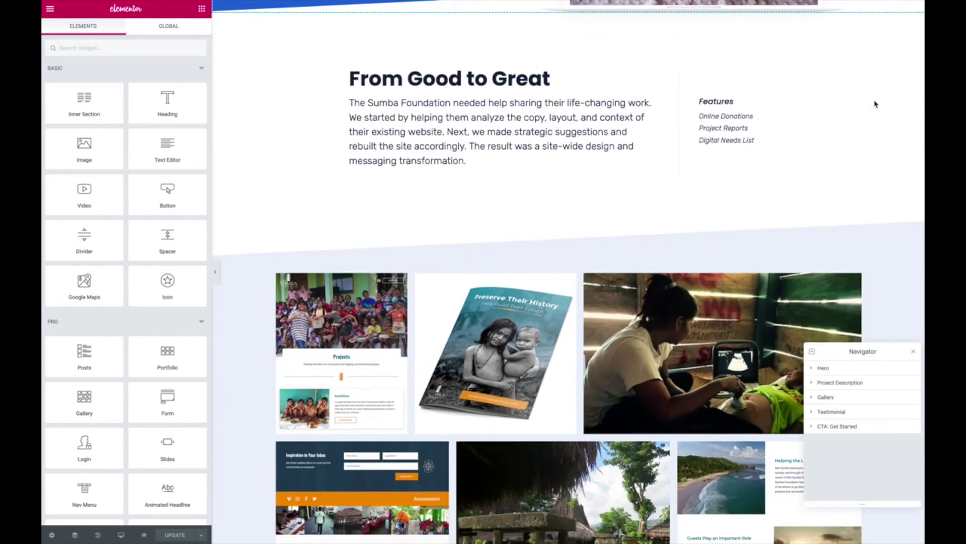
scroll(876, 104, "up", 5)
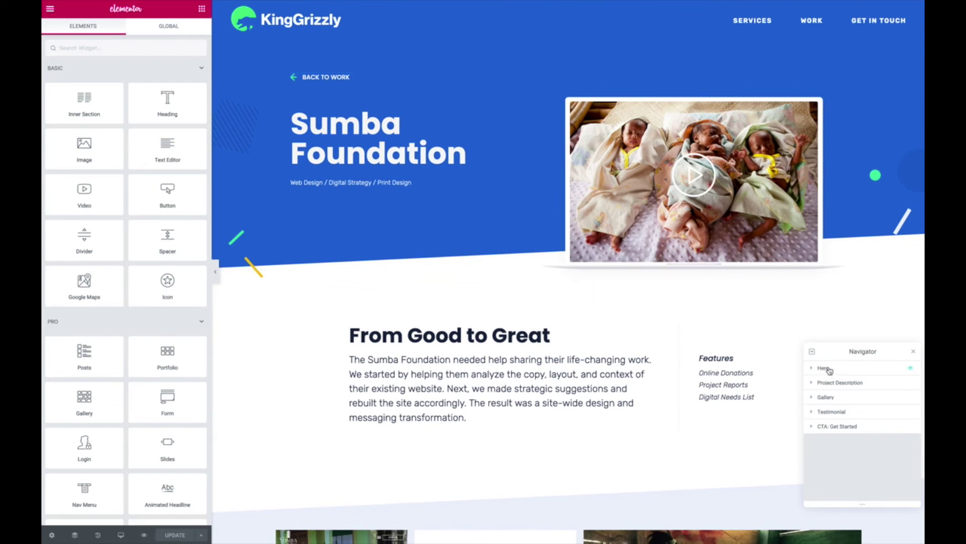
left_click_drag(845, 353, 835, 341)
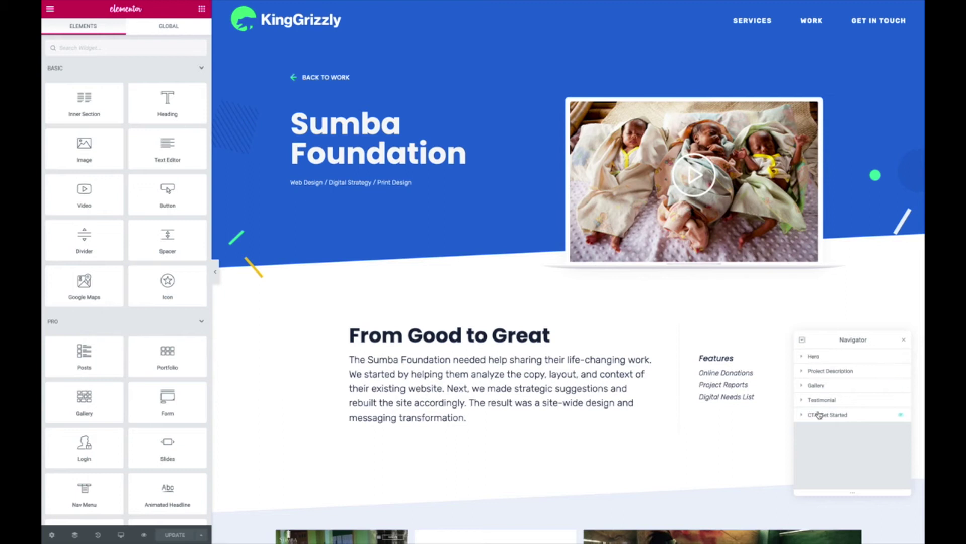
left_click(832, 358)
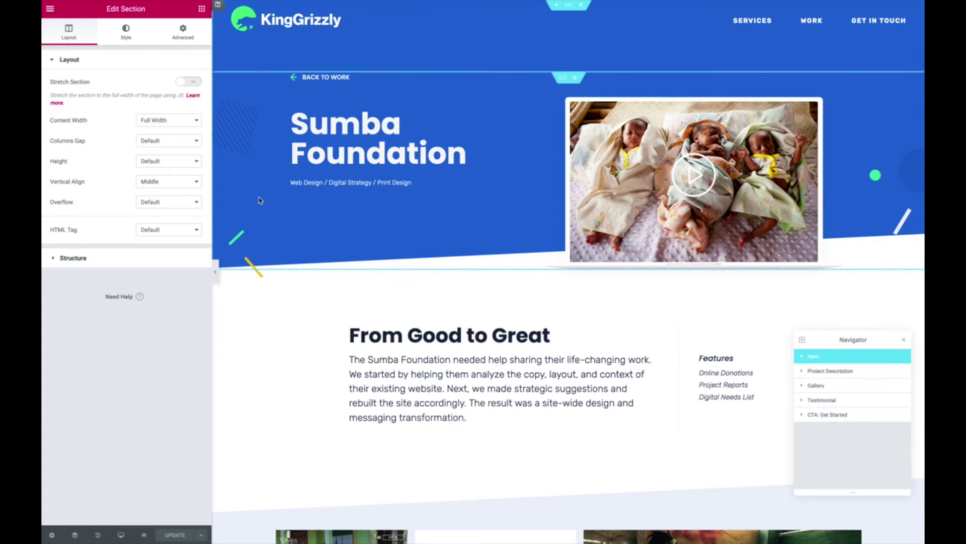
left_click(803, 357)
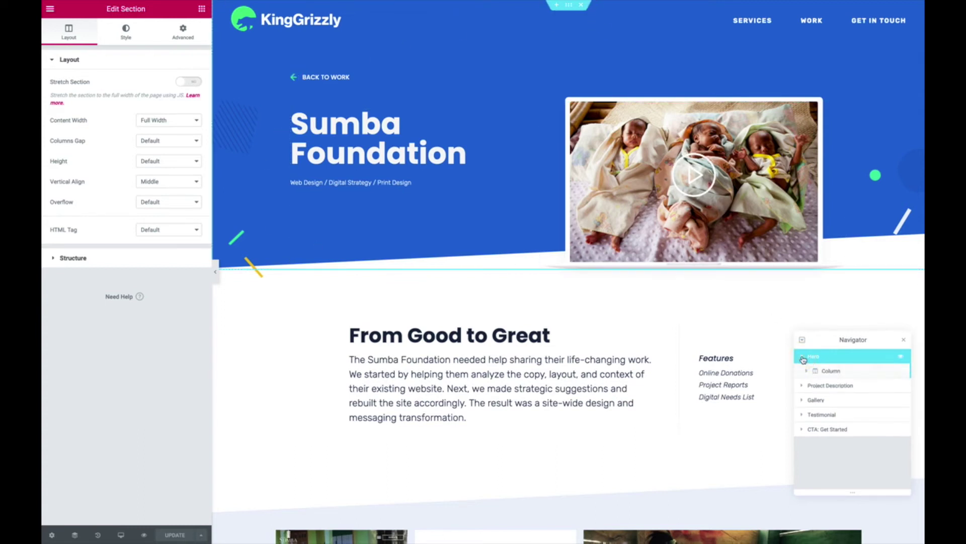
left_click(807, 370)
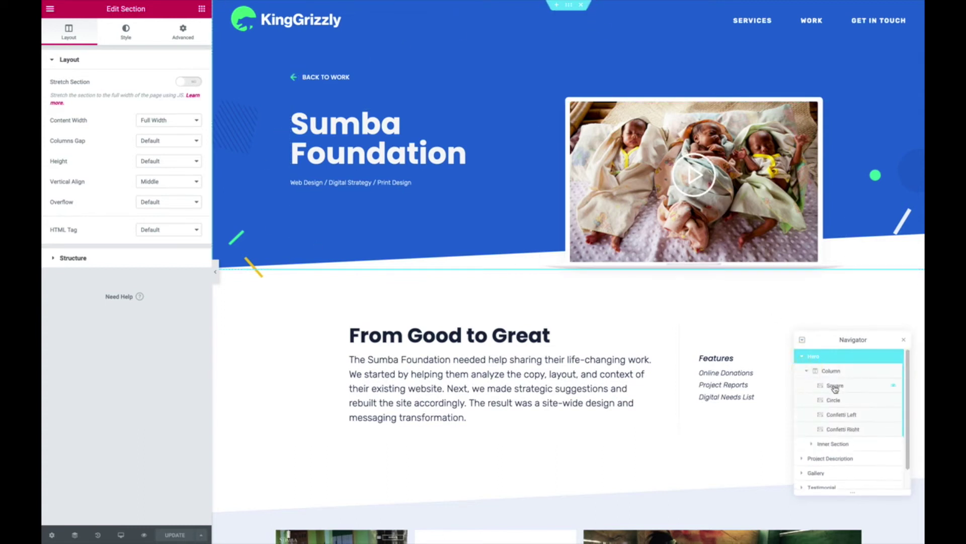
Select the hero's Square image and open its Positioning settings to examine width, position, orientation and offsets
left_click(835, 386)
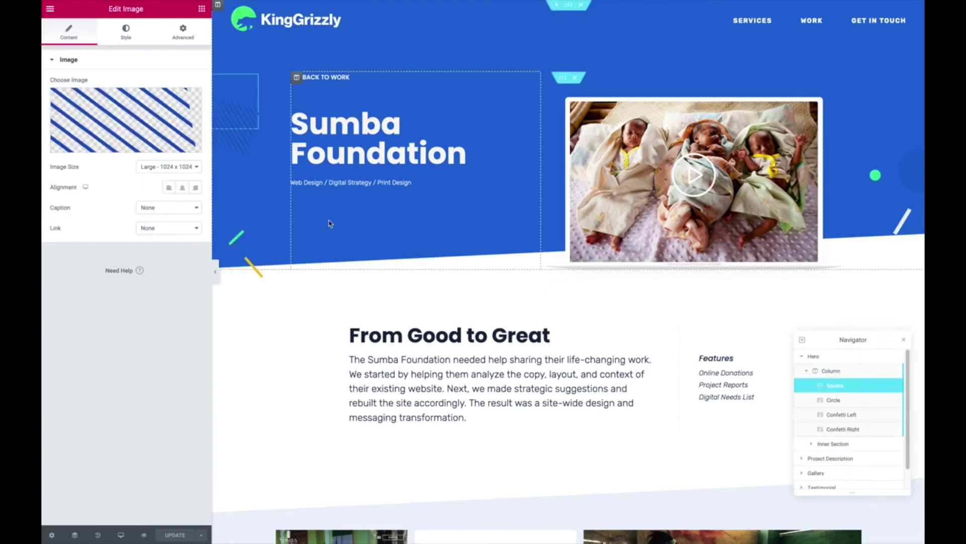
mouse_move(131, 117)
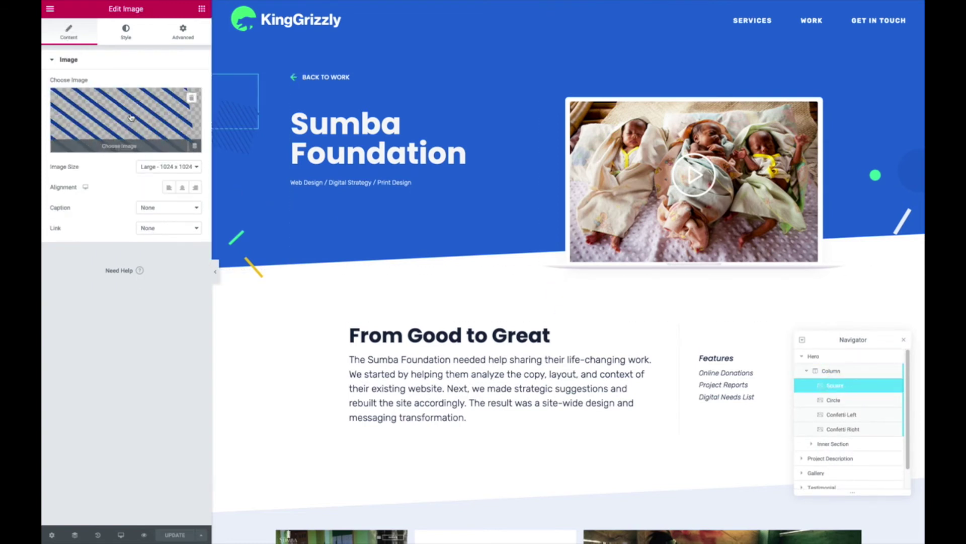
left_click(190, 32)
left_click(101, 321)
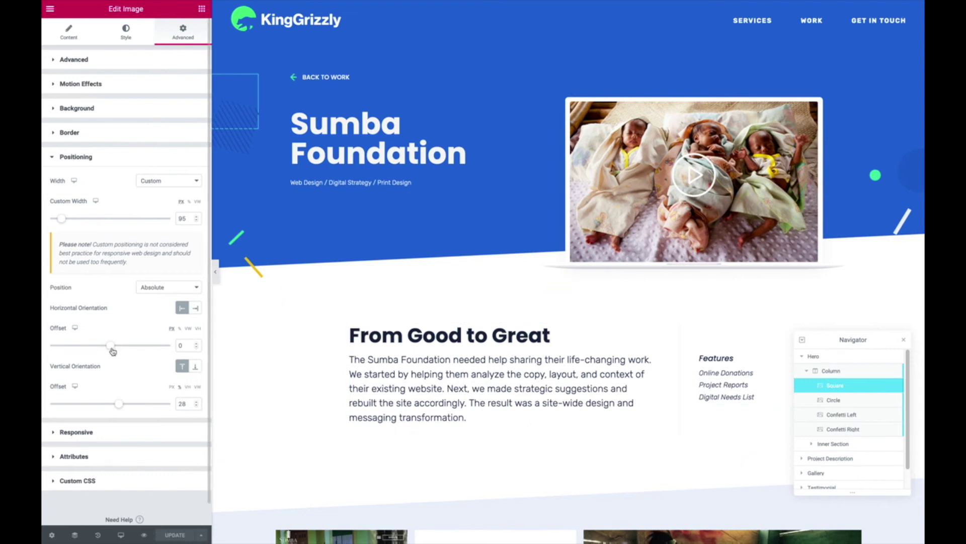
Try shifting the Square image's horizontal offset and switching its horizontal orientation to Right, restoring the original offset and Left orientation
mouse_move(113, 350)
left_mouse_down()
mouse_move(122, 345)
mouse_move(106, 346)
mouse_move(119, 348)
left_mouse_up()
key("ctrl+z")
left_click(198, 310)
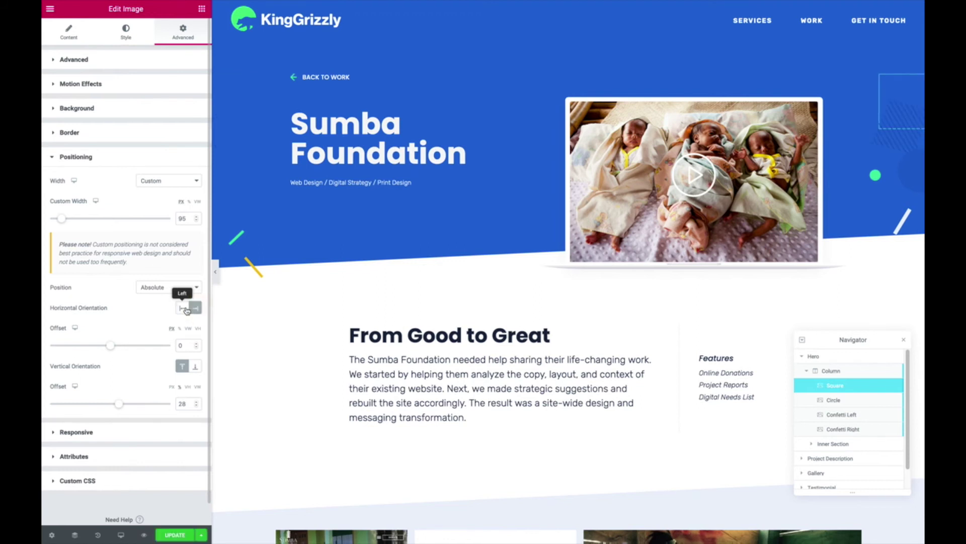
left_click(185, 309)
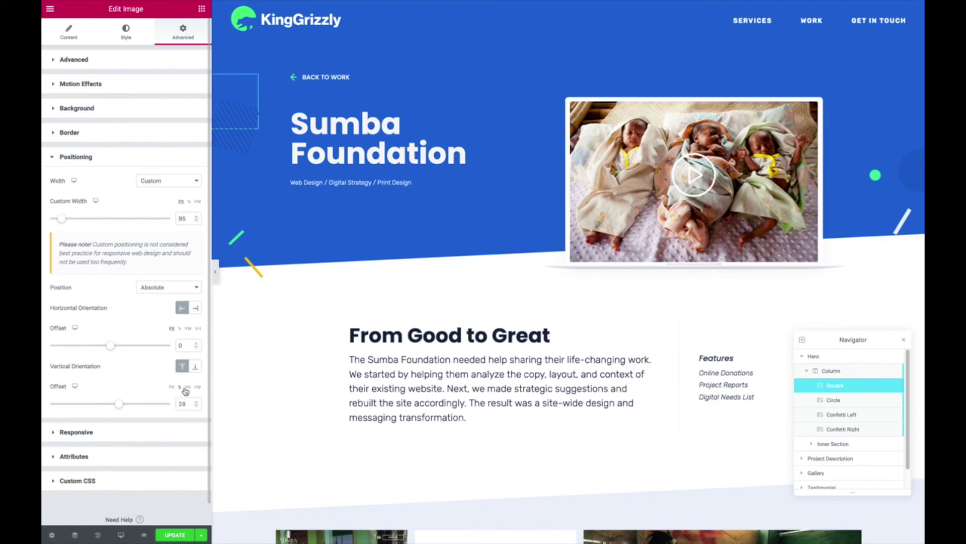
Review the Hero section's layout options and its advanced margin and padding settings
left_click(833, 358)
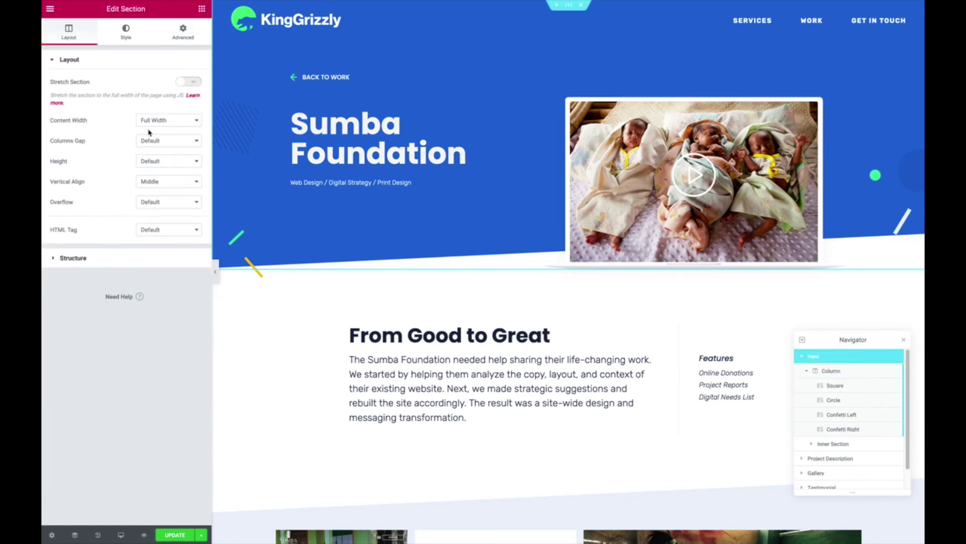
left_click(186, 40)
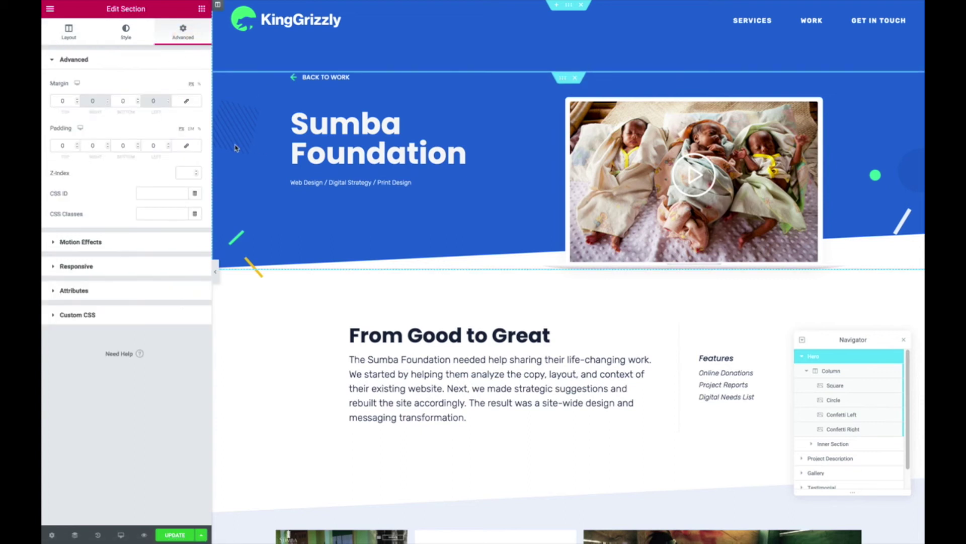
Examine the Confetti Left image's Motion Effects, including the direction, speed and viewport of its Vertical Scroll effect
left_click(842, 417)
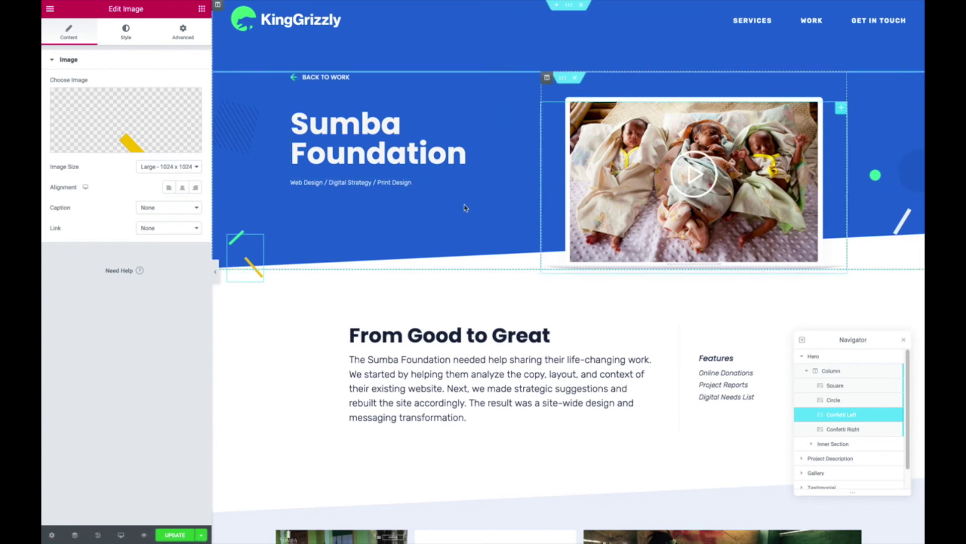
scroll(465, 207, "down", 4)
scroll(414, 181, "up", 1)
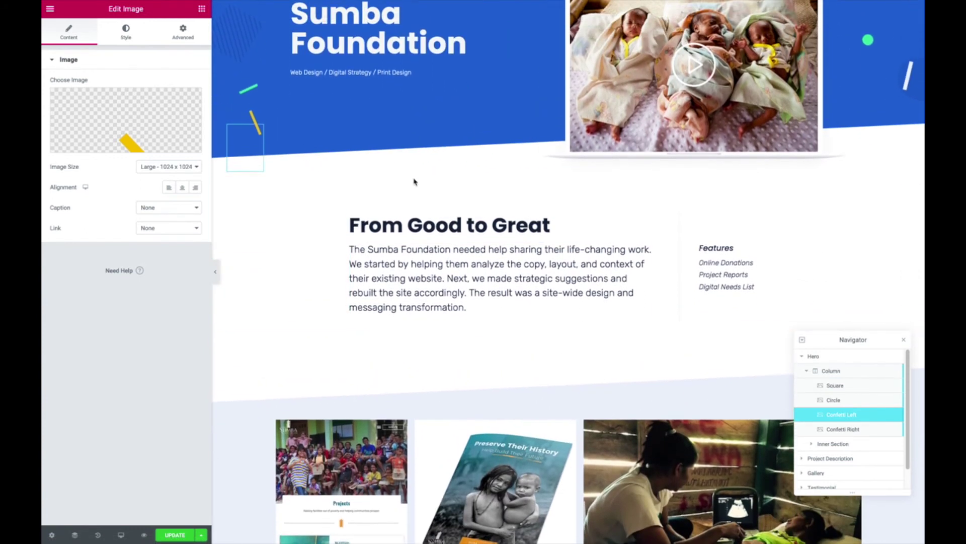
scroll(415, 181, "up", 2)
left_click(179, 35)
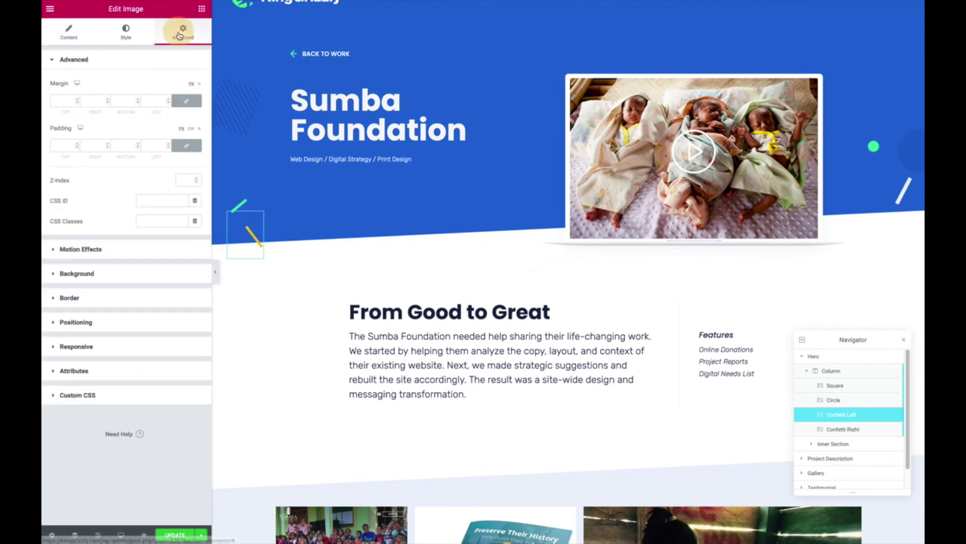
left_click(82, 249)
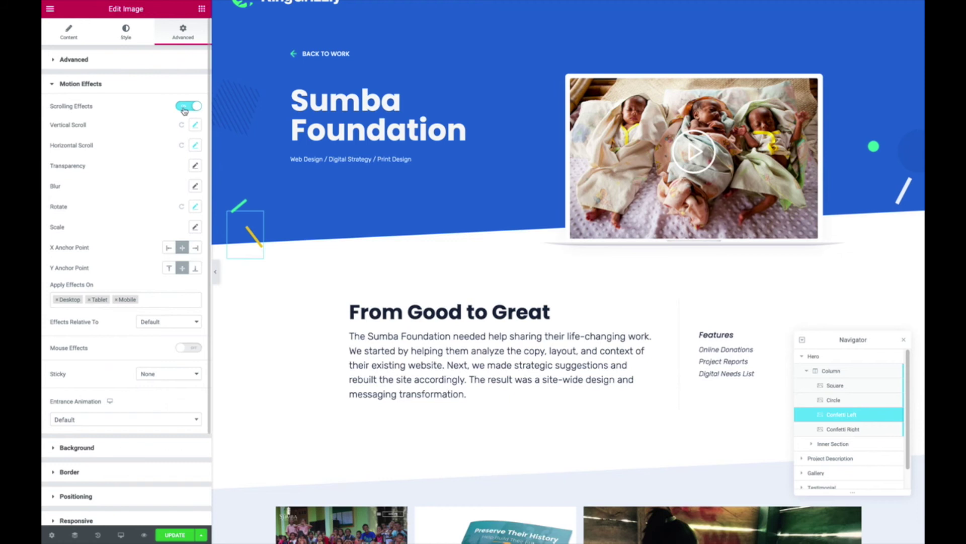
left_click(197, 127)
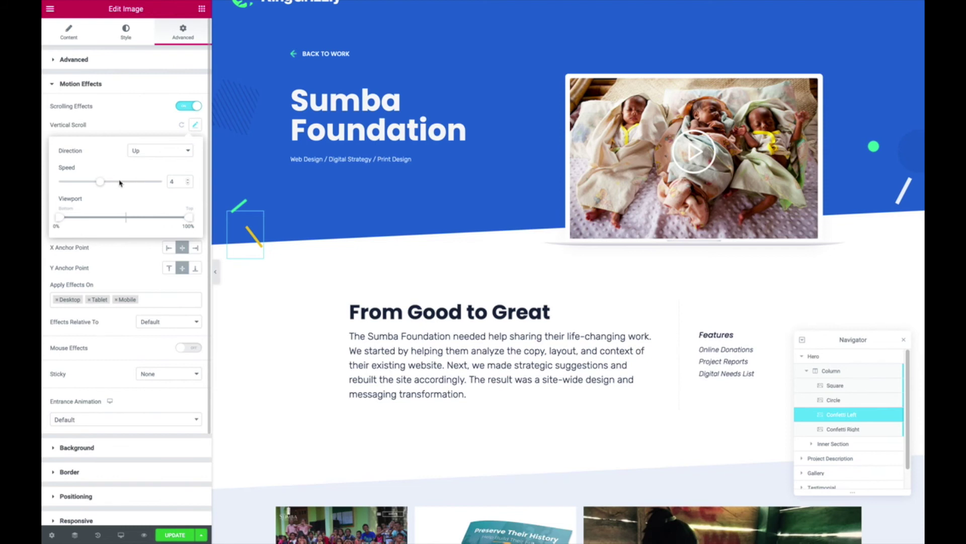
left_click(128, 127)
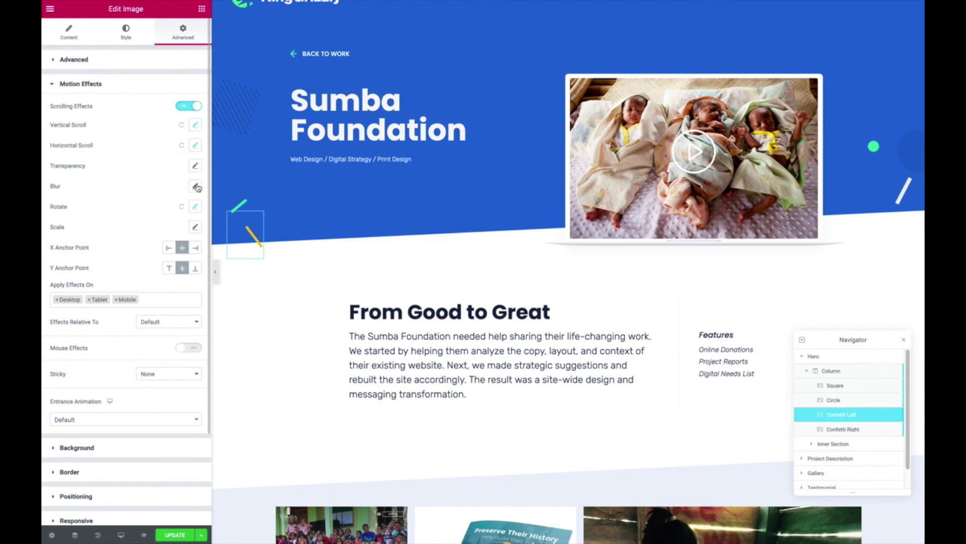
Preview how the hero's confetti and other decorative shapes move as the page scrolls
scroll(399, 236, "down", 3)
scroll(426, 224, "up", 3)
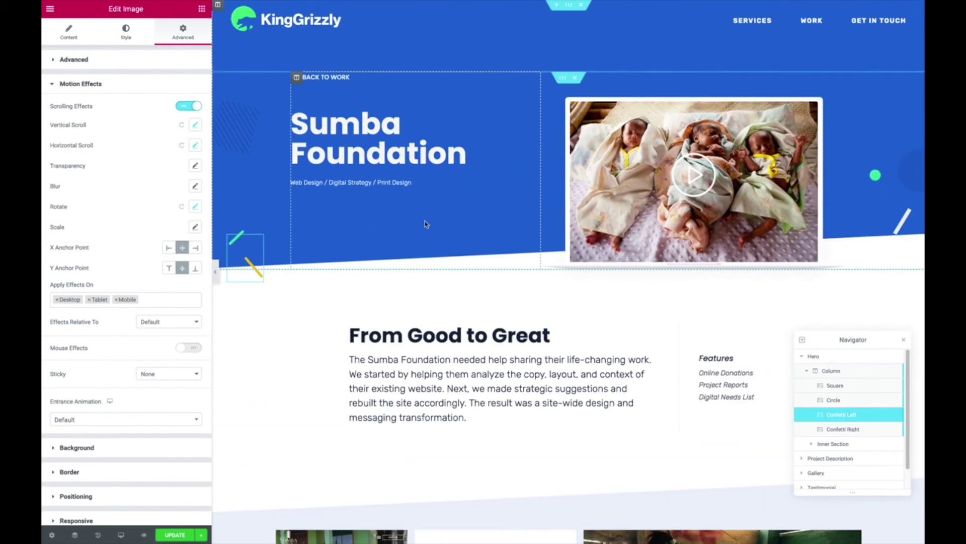
scroll(568, 272, "down", 4)
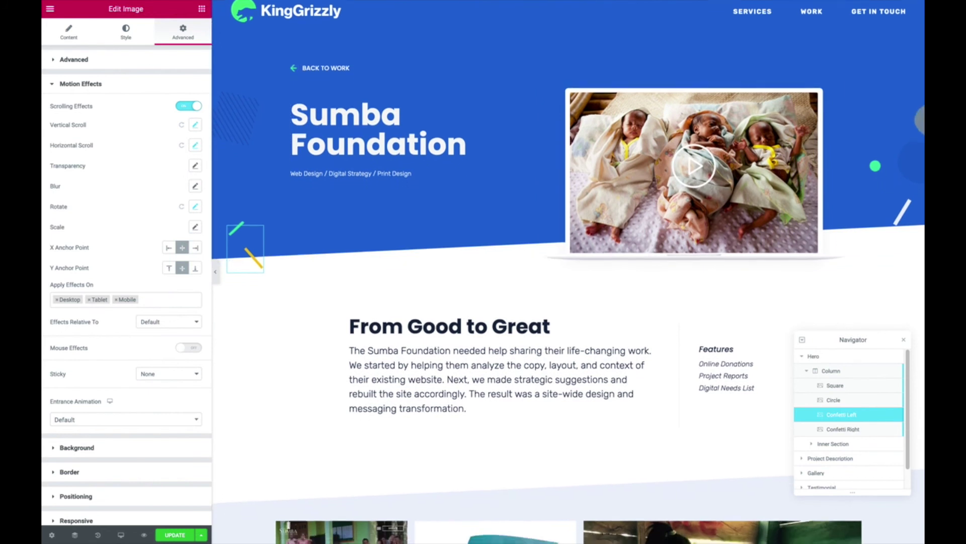
scroll(568, 272, "up", 4)
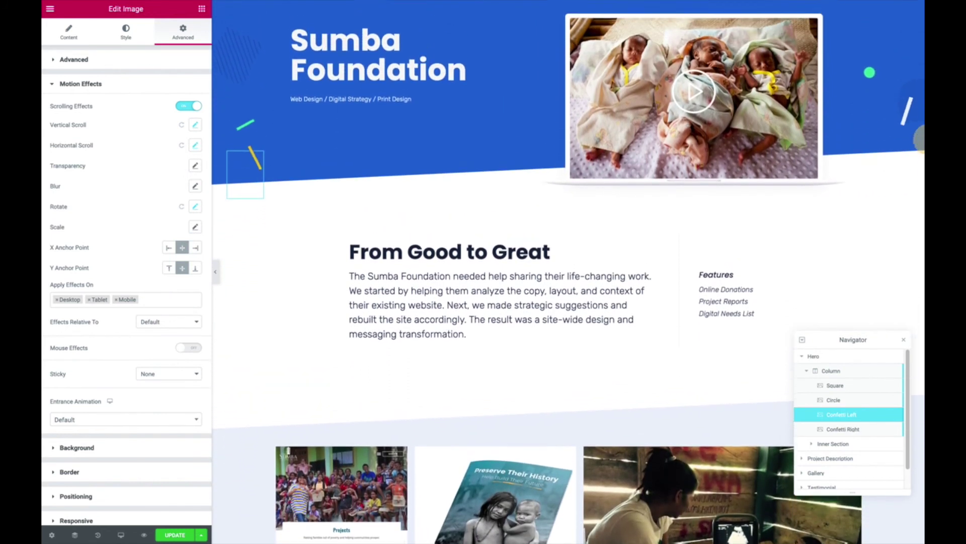
scroll(568, 271, "down", 2)
scroll(568, 271, "up", 2)
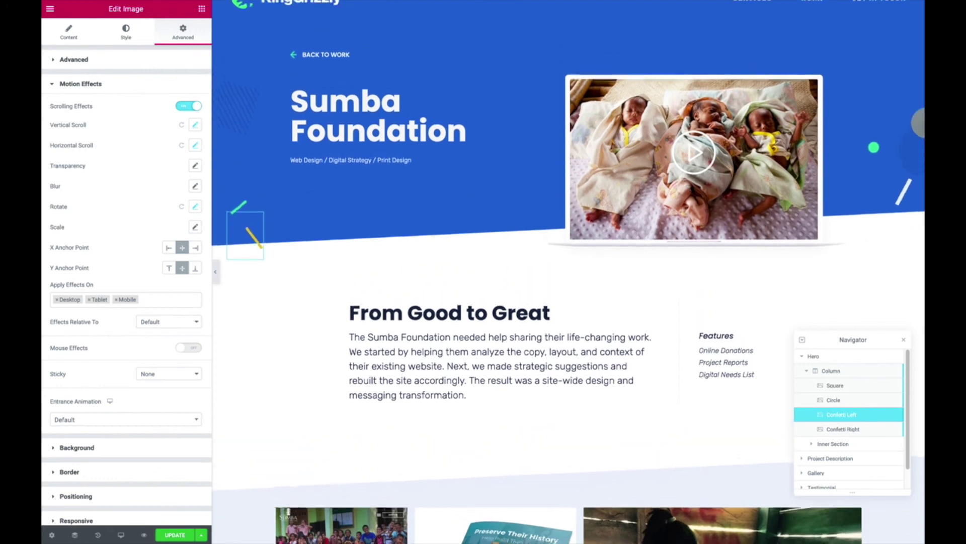
scroll(568, 272, "down", 4)
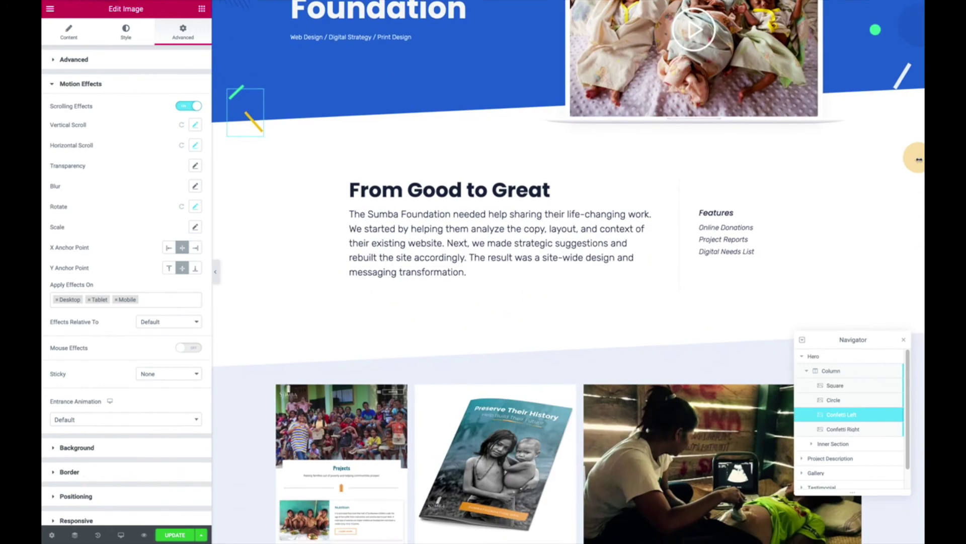
scroll(568, 271, "up", 4)
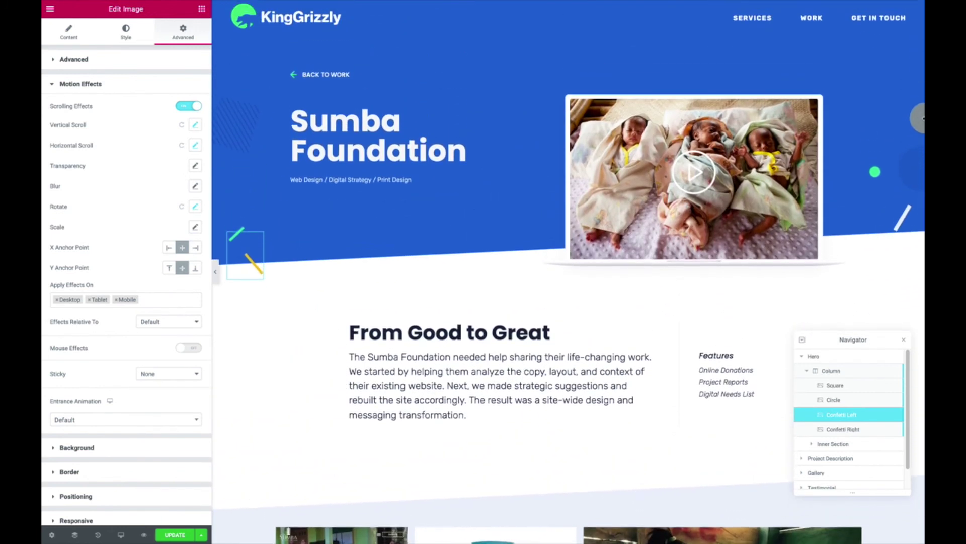
scroll(569, 272, "down", 2)
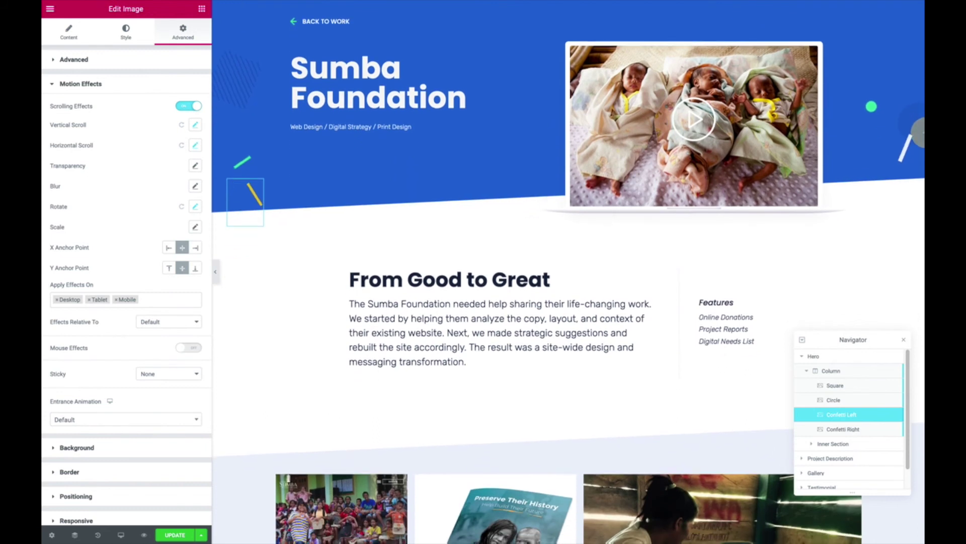
scroll(568, 271, "down", 2)
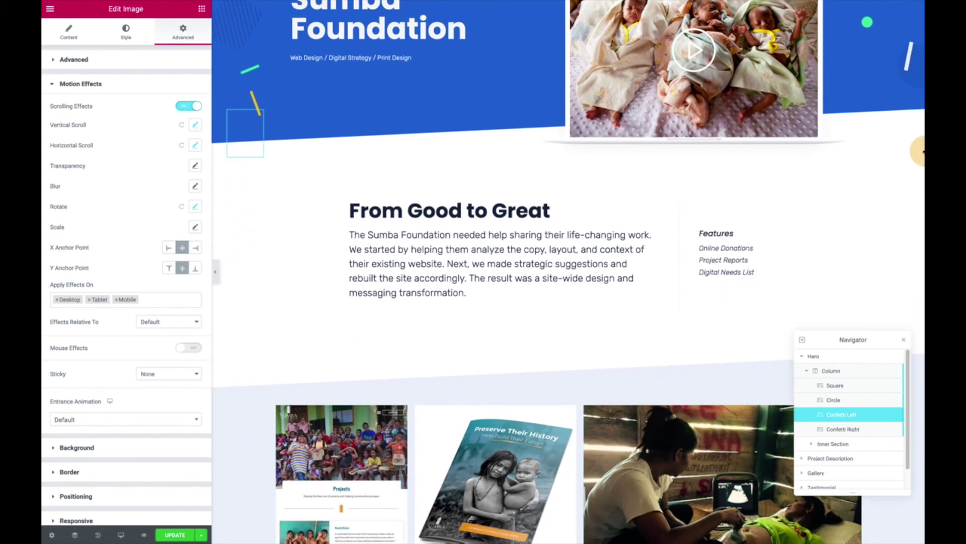
Review the Gallery widget's content settings and its selected images in the media editor, and close the editor without changes
scroll(569, 272, "down", 3)
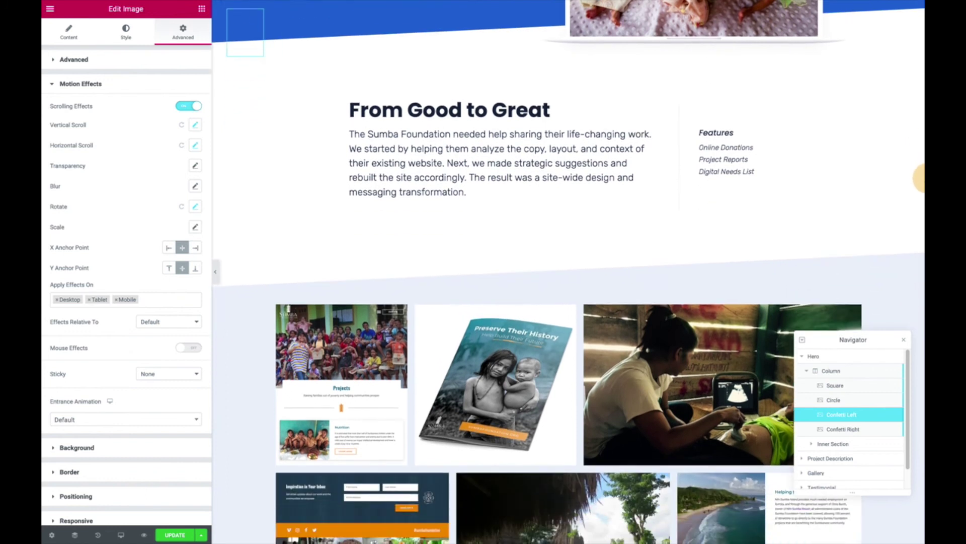
scroll(854, 130, "down", 5)
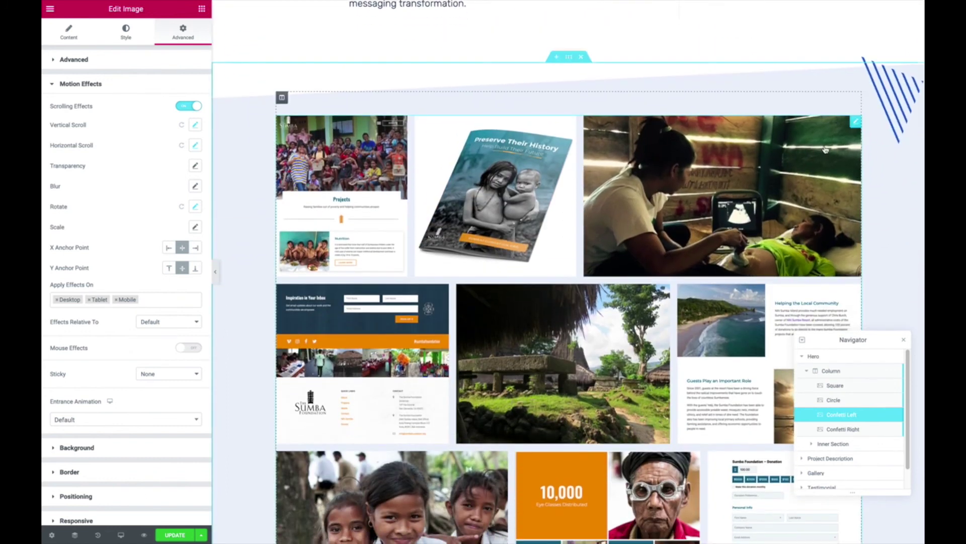
left_click(856, 124)
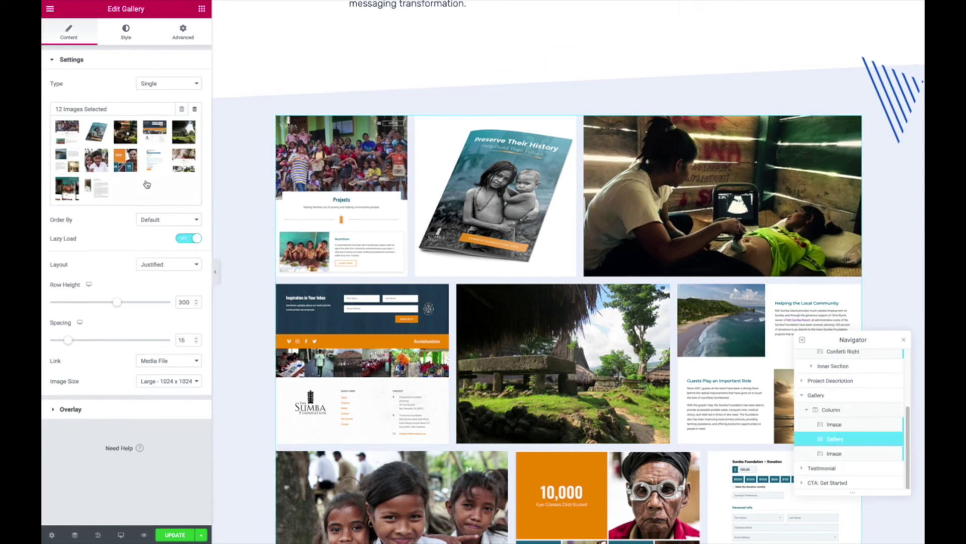
left_click(128, 148)
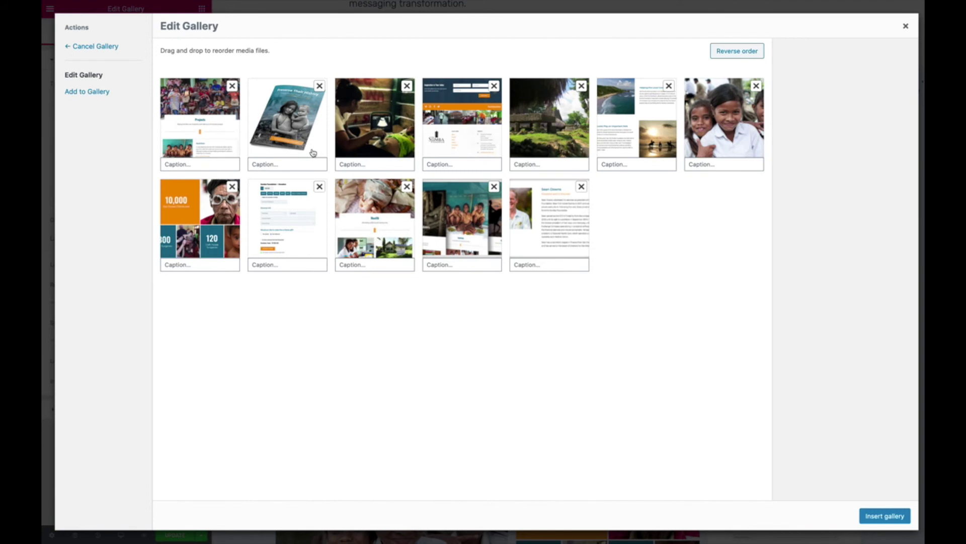
left_click(905, 26)
Look over the page from the gallery to the testimonial, and review the hero and the From Good to Great project description
scroll(673, 229, "down", 5)
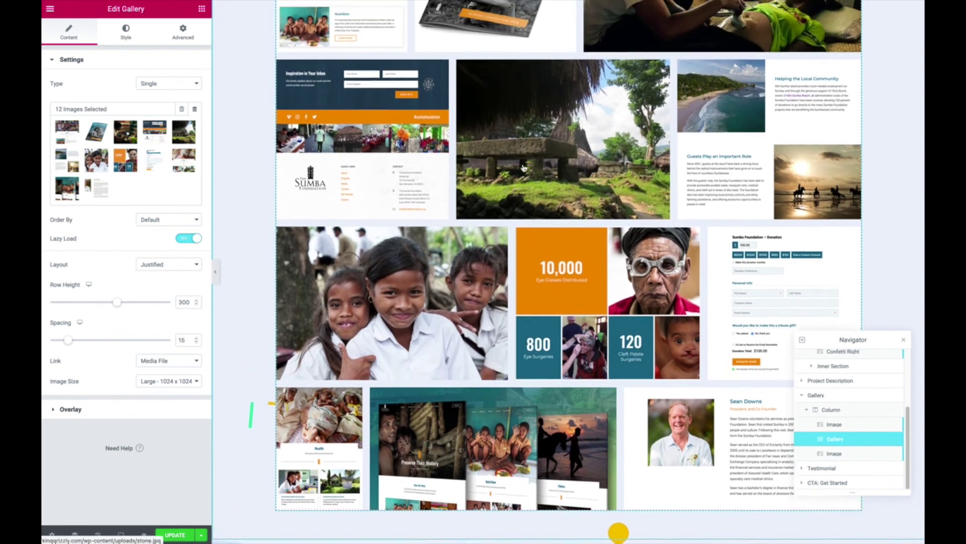
scroll(524, 170, "down", 7)
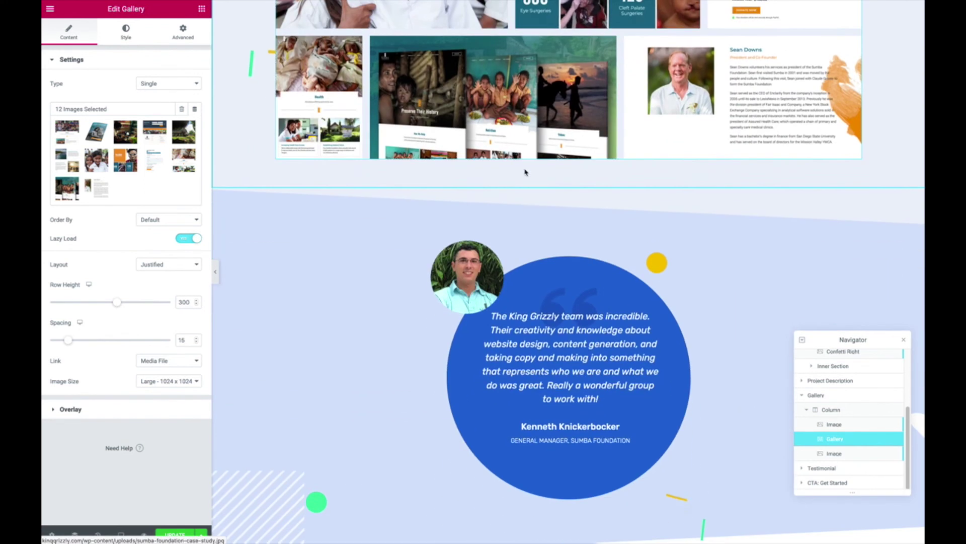
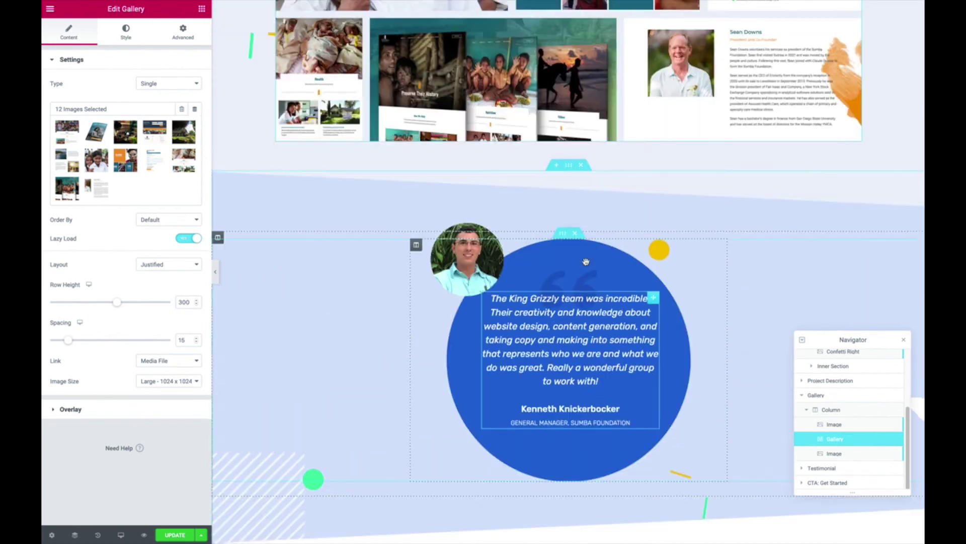
scroll(586, 265, "up", 8)
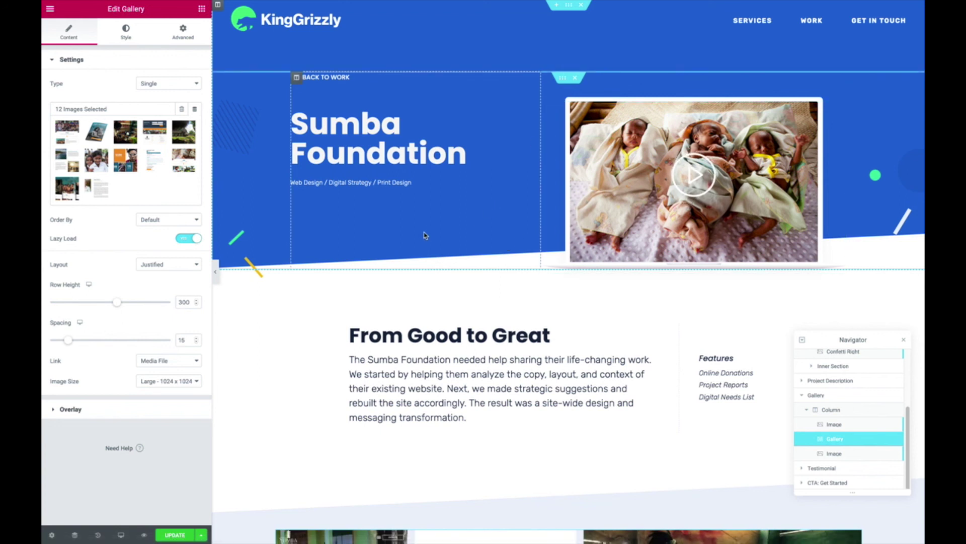
scroll(424, 235, "down", 4)
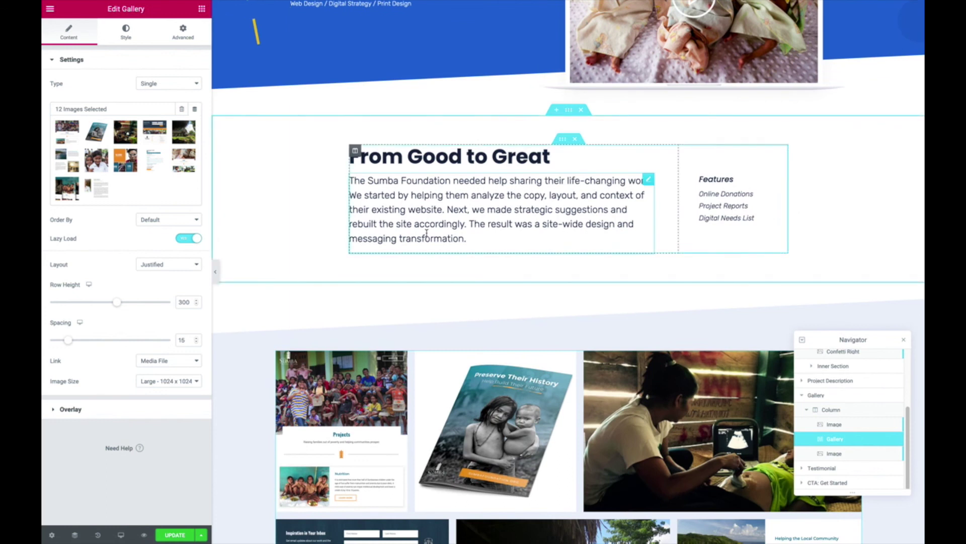
scroll(427, 233, "up", 3)
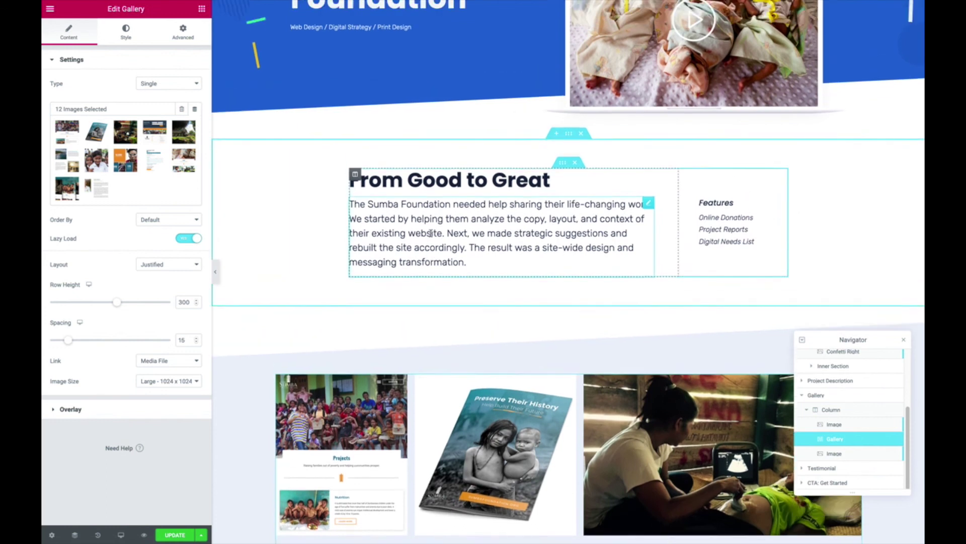
scroll(431, 236, "up", 2)
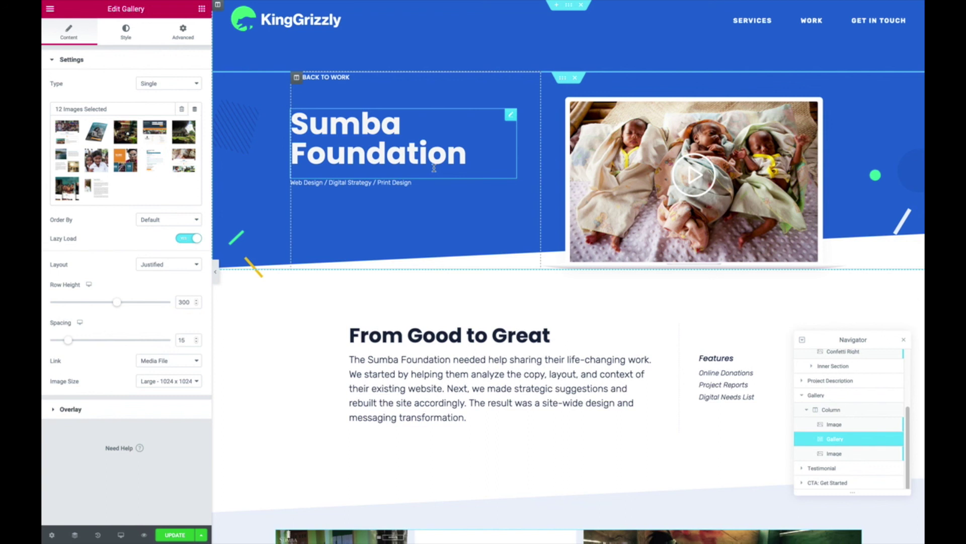
scroll(434, 168, "down", 3)
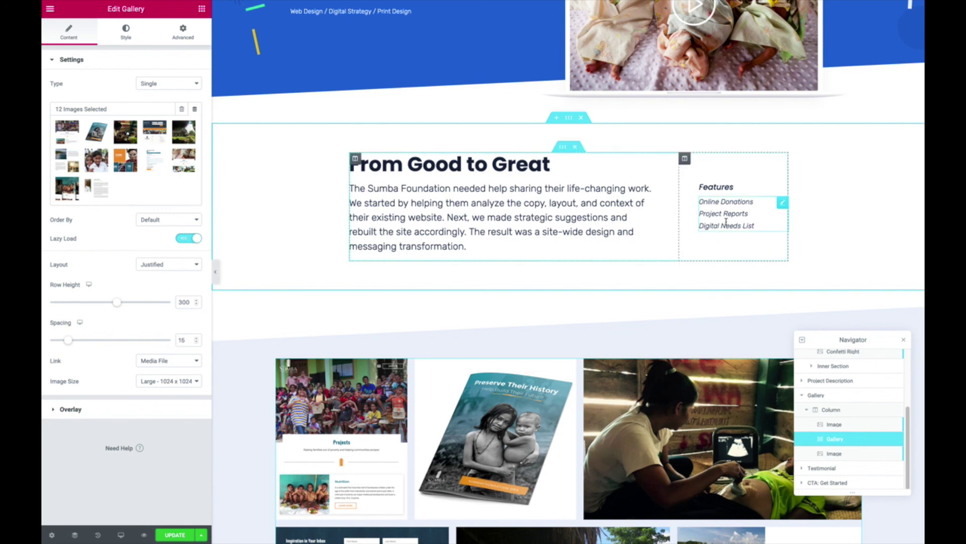
scroll(715, 227, "up", 3)
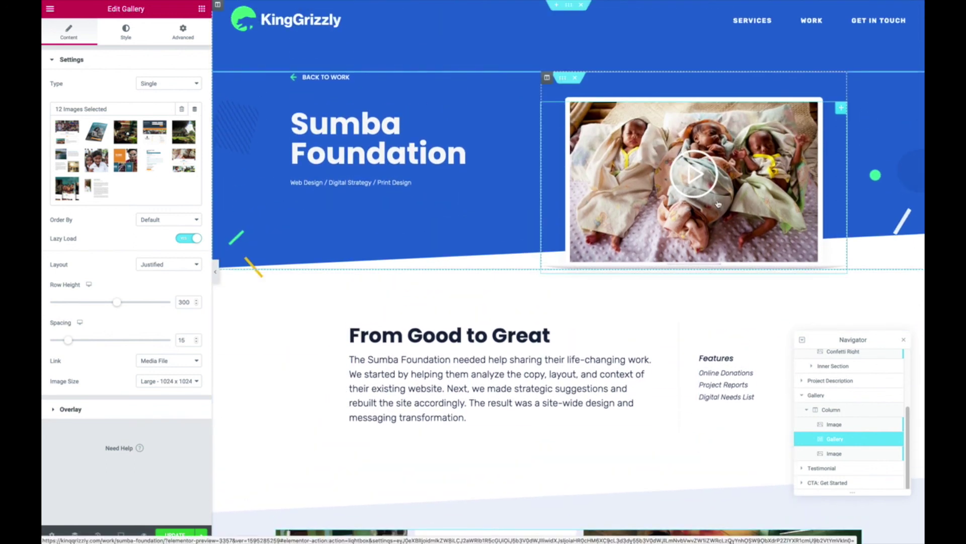